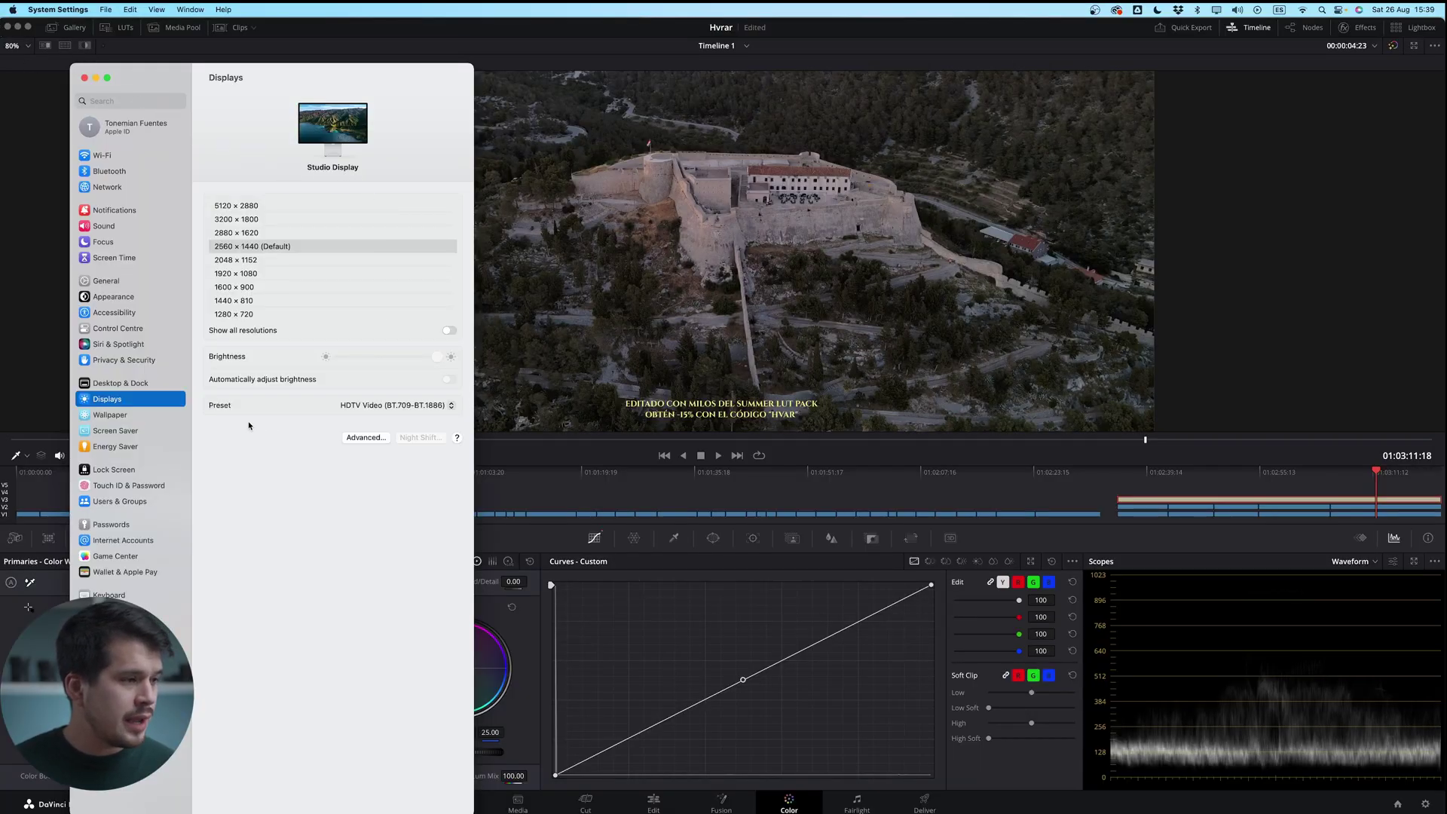
# Keep the display preset at HDTV Video (BT.709-BT.1886) and close System Settings
pyautogui.click(401, 408)
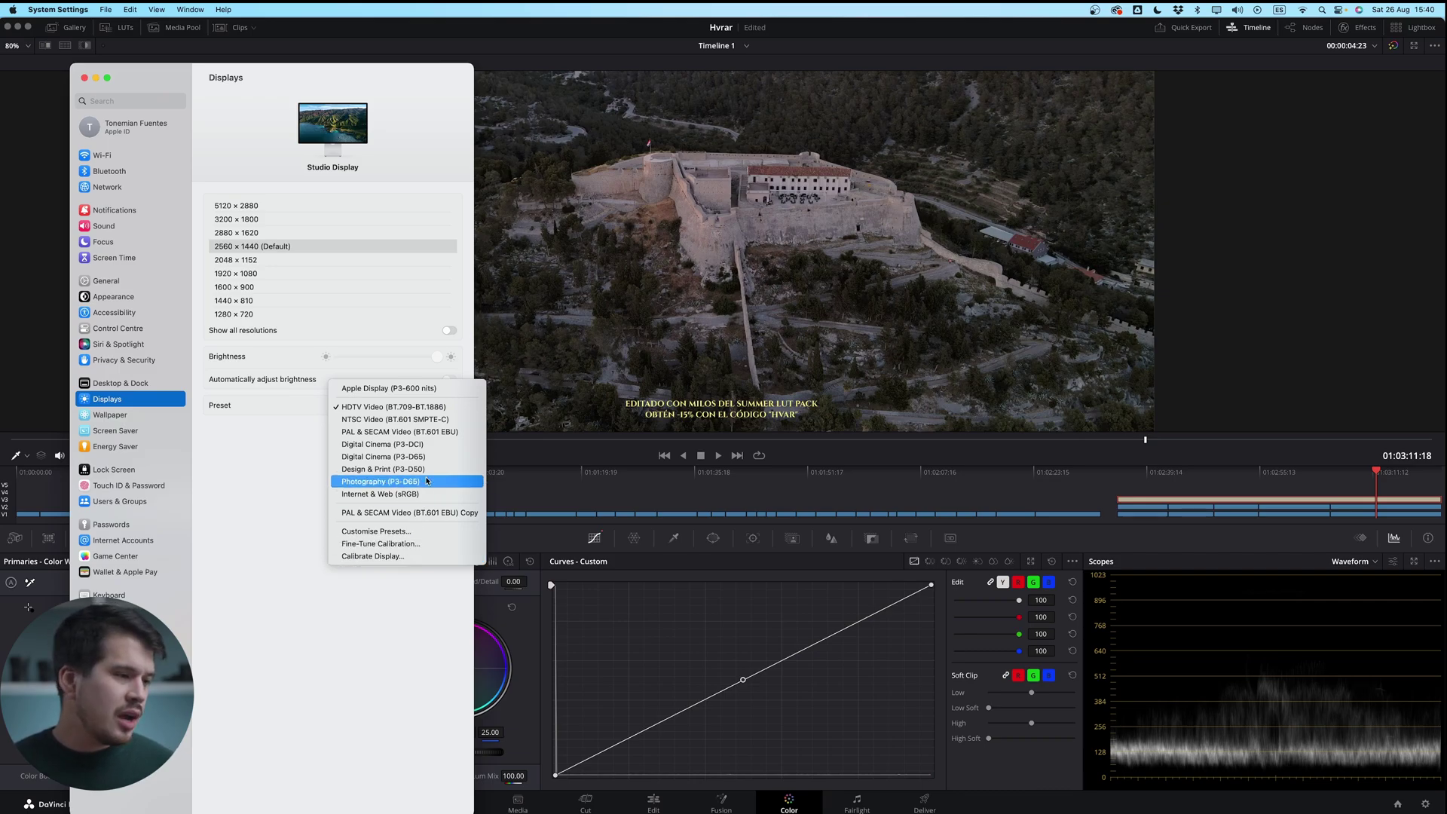
pyautogui.click(388, 406)
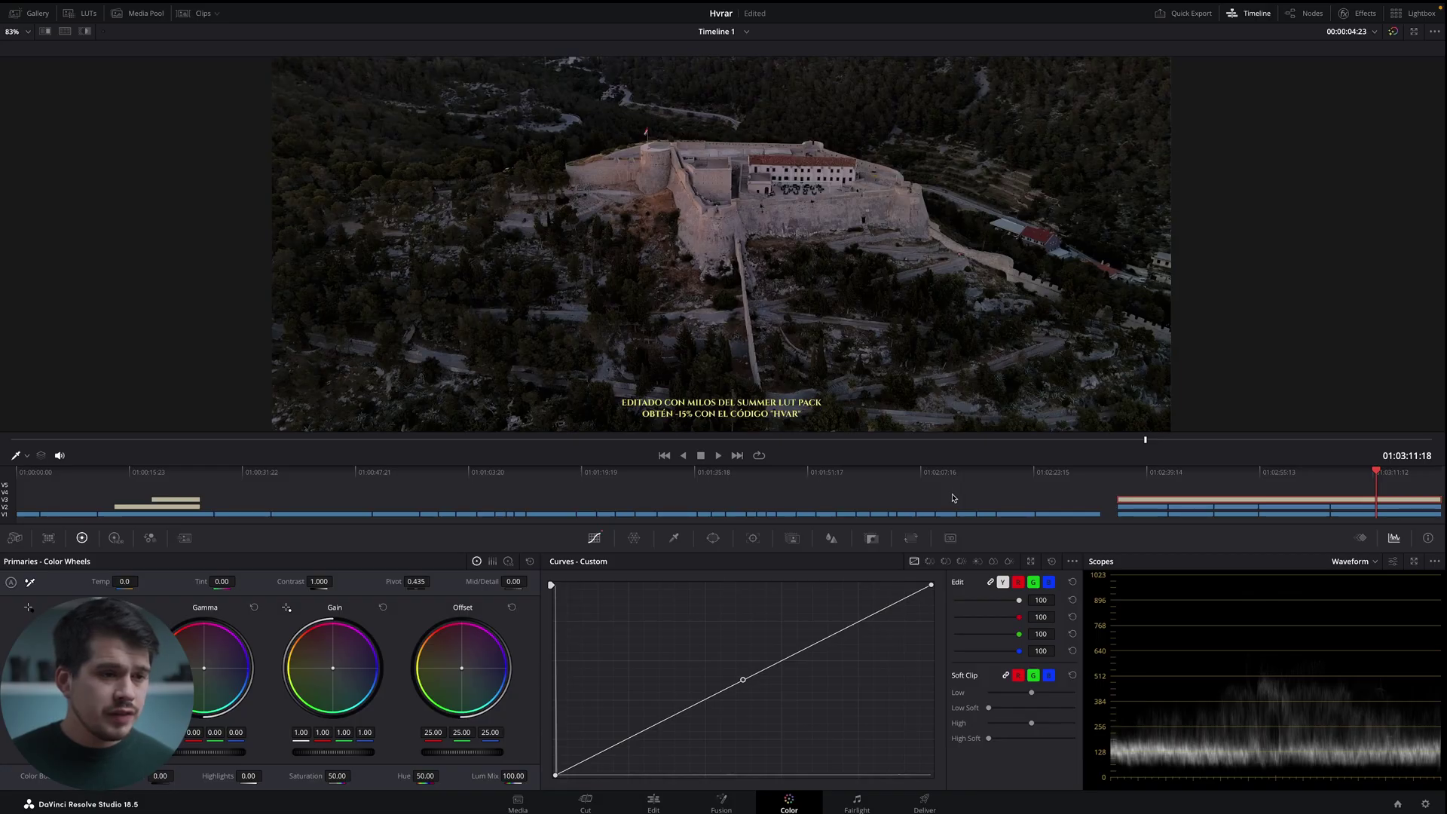
# In Project Settings, choose DaVinci YRGB Color Managed, disable automatic color management, and pick Custom processing mode
pyautogui.click(1425, 804)
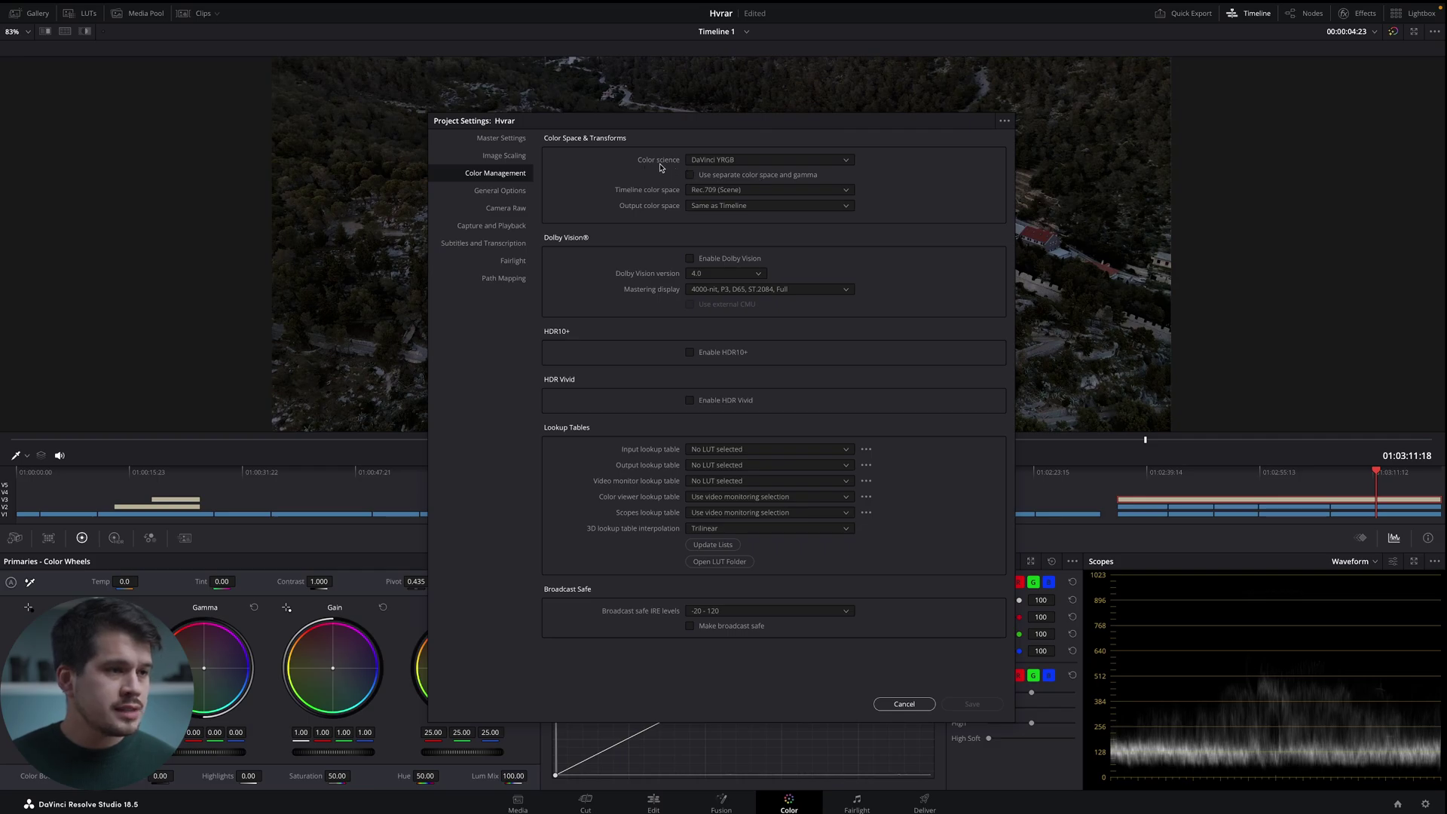
pyautogui.click(693, 161)
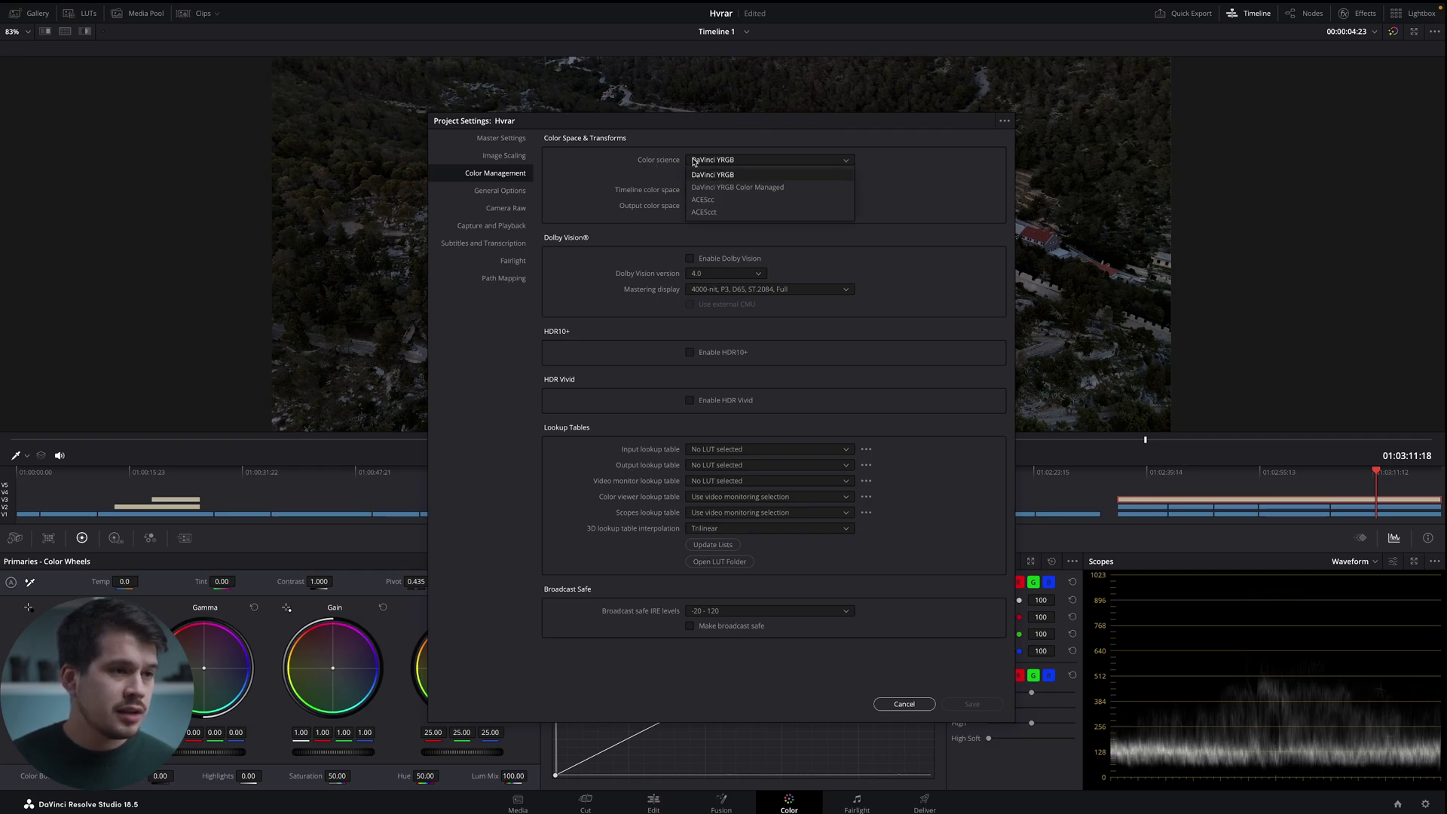
pyautogui.click(760, 189)
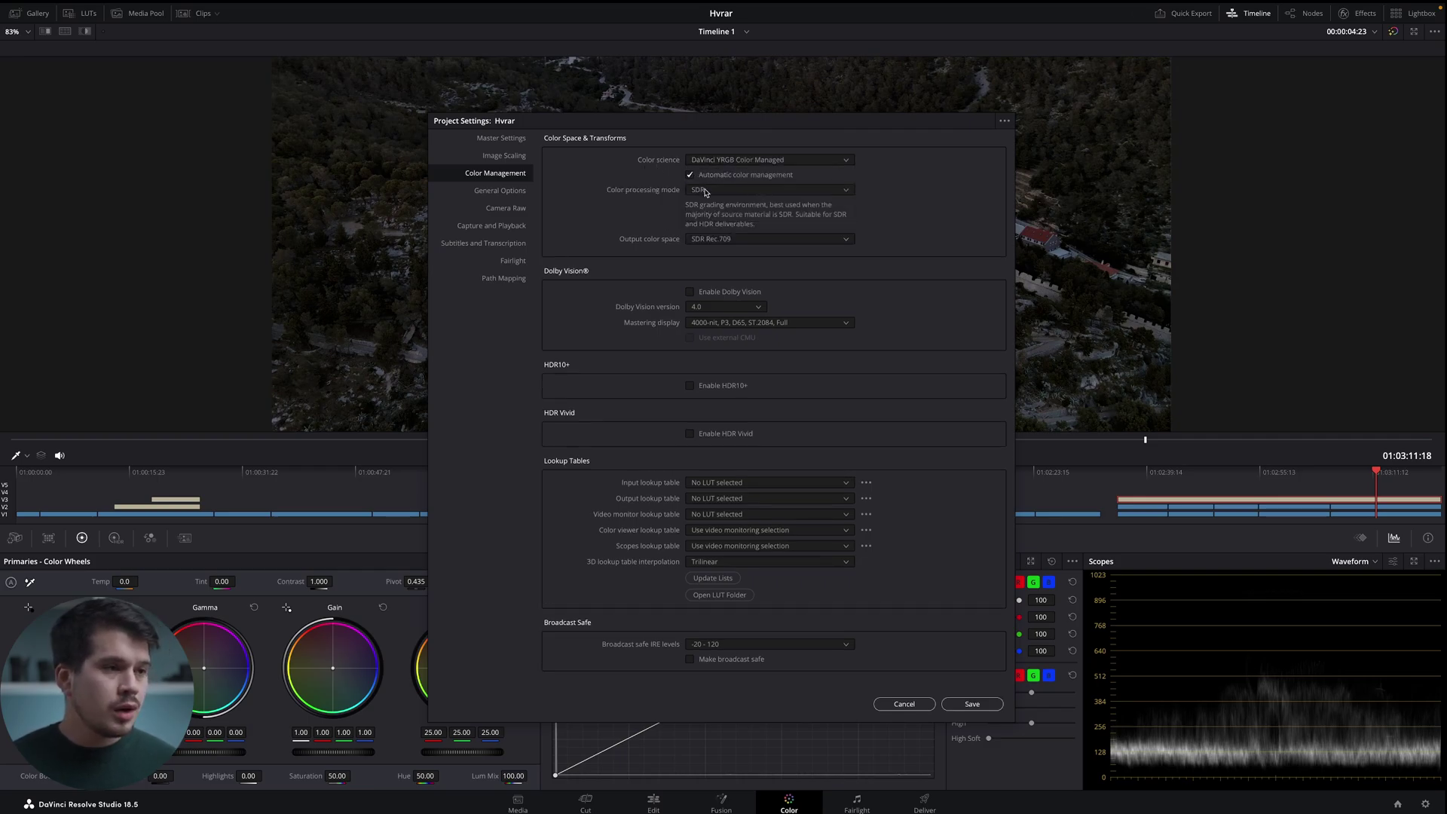
pyautogui.click(690, 175)
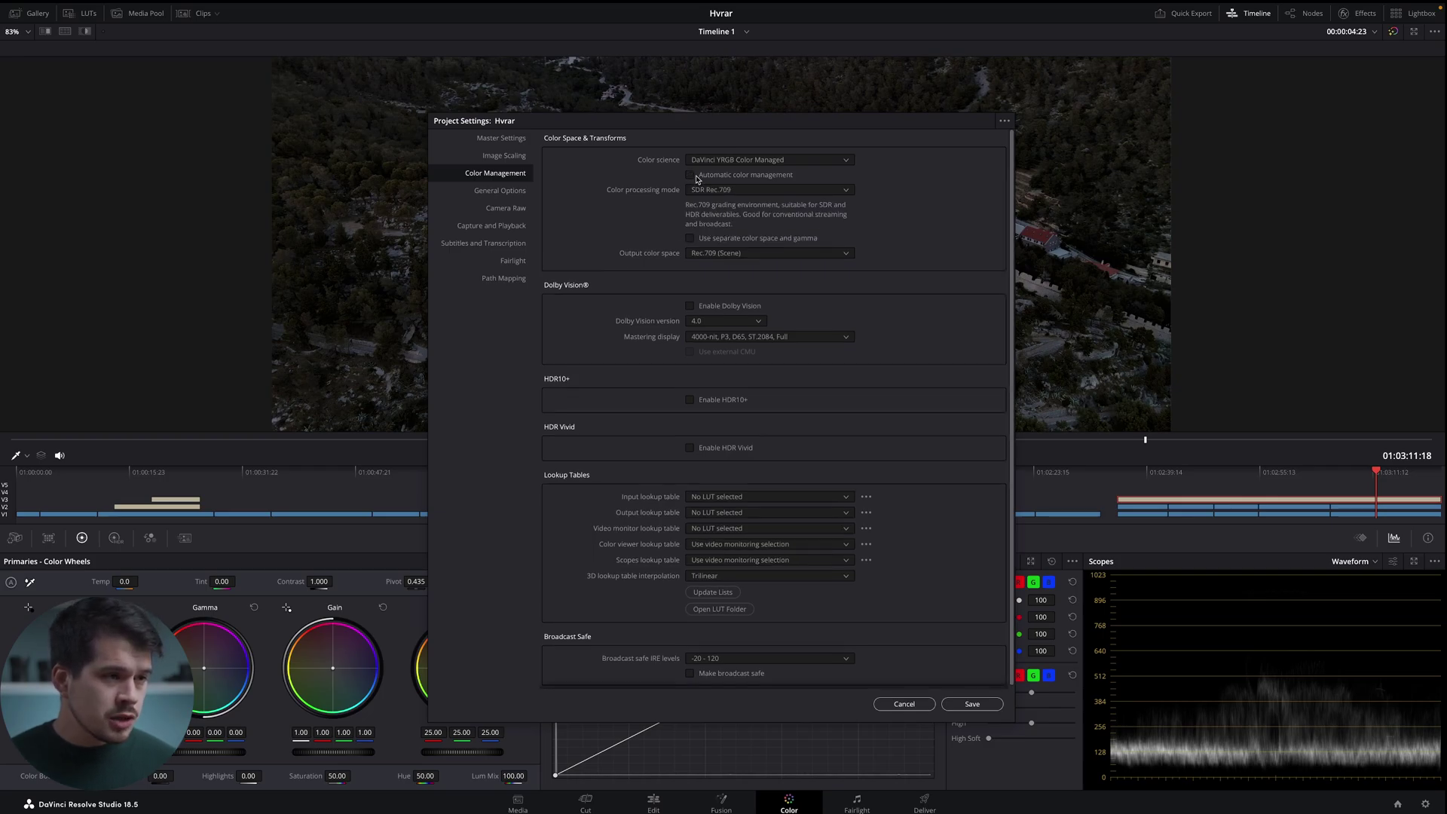
pyautogui.click(710, 191)
pyautogui.scroll(-2, 730, 264)
pyautogui.click(735, 315)
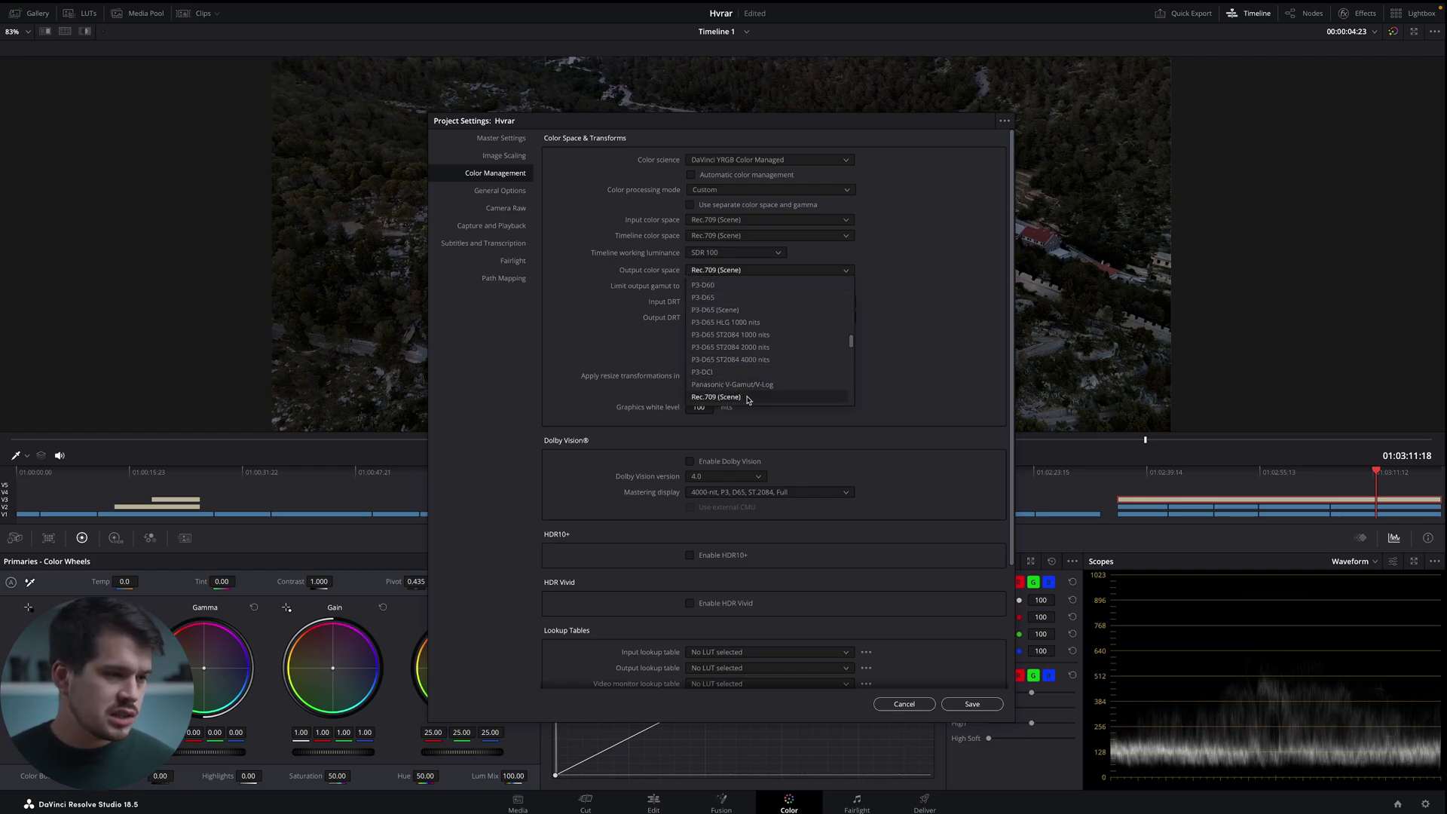
# Choose Rec.709-A as the output color space and save the project settings
pyautogui.scroll(-3, 764, 325)
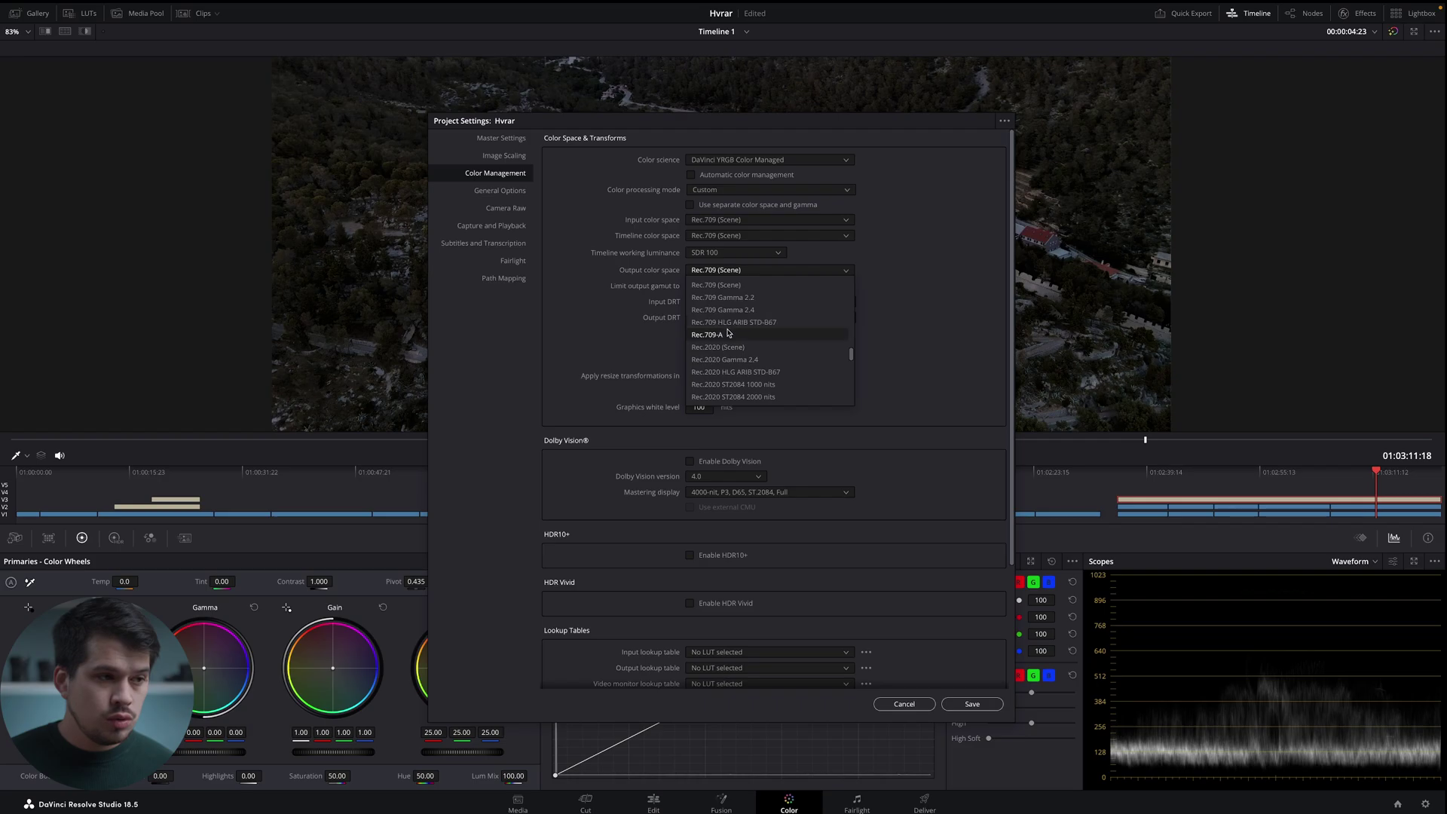
pyautogui.click(744, 334)
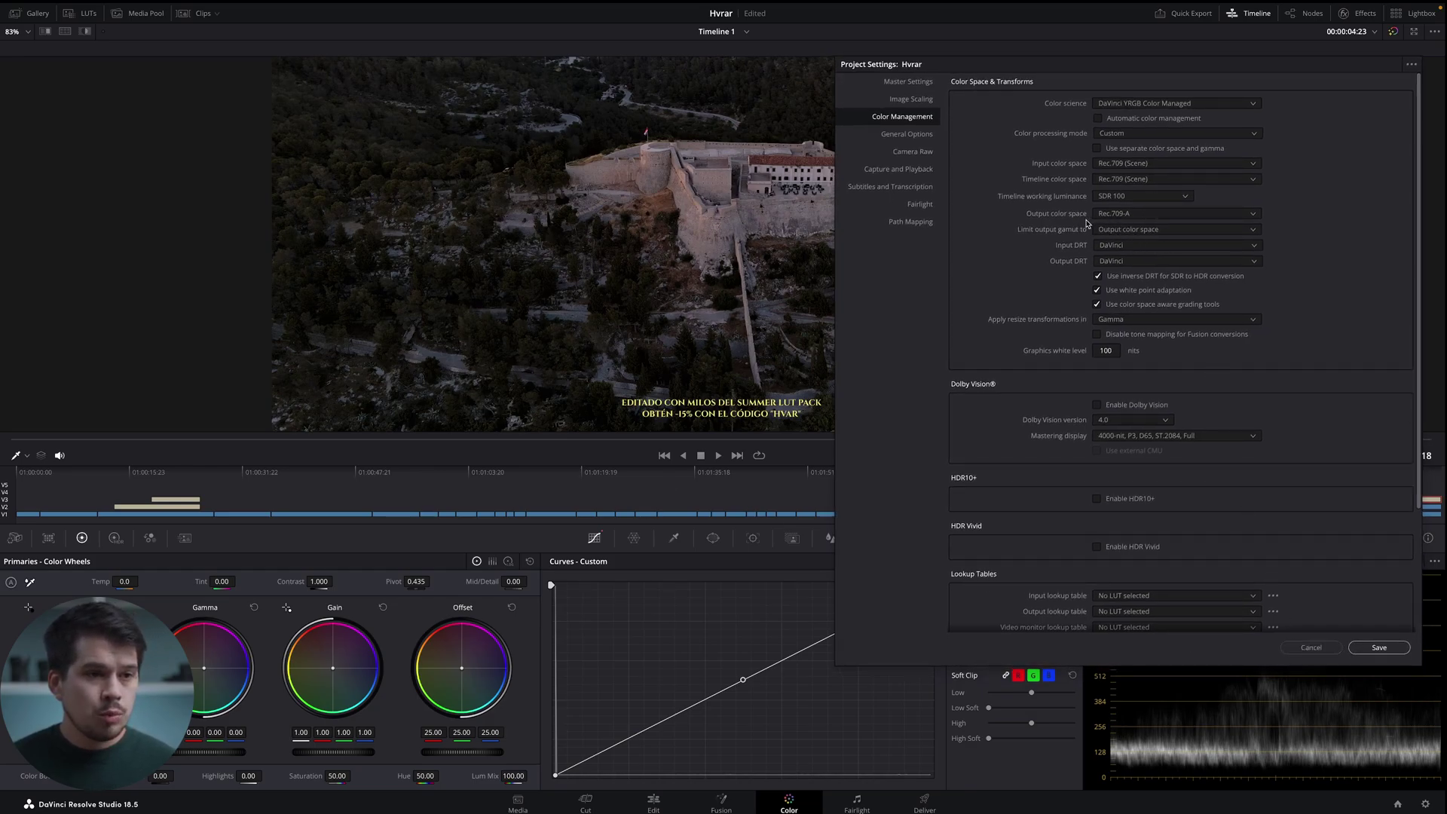
pyautogui.click(1381, 648)
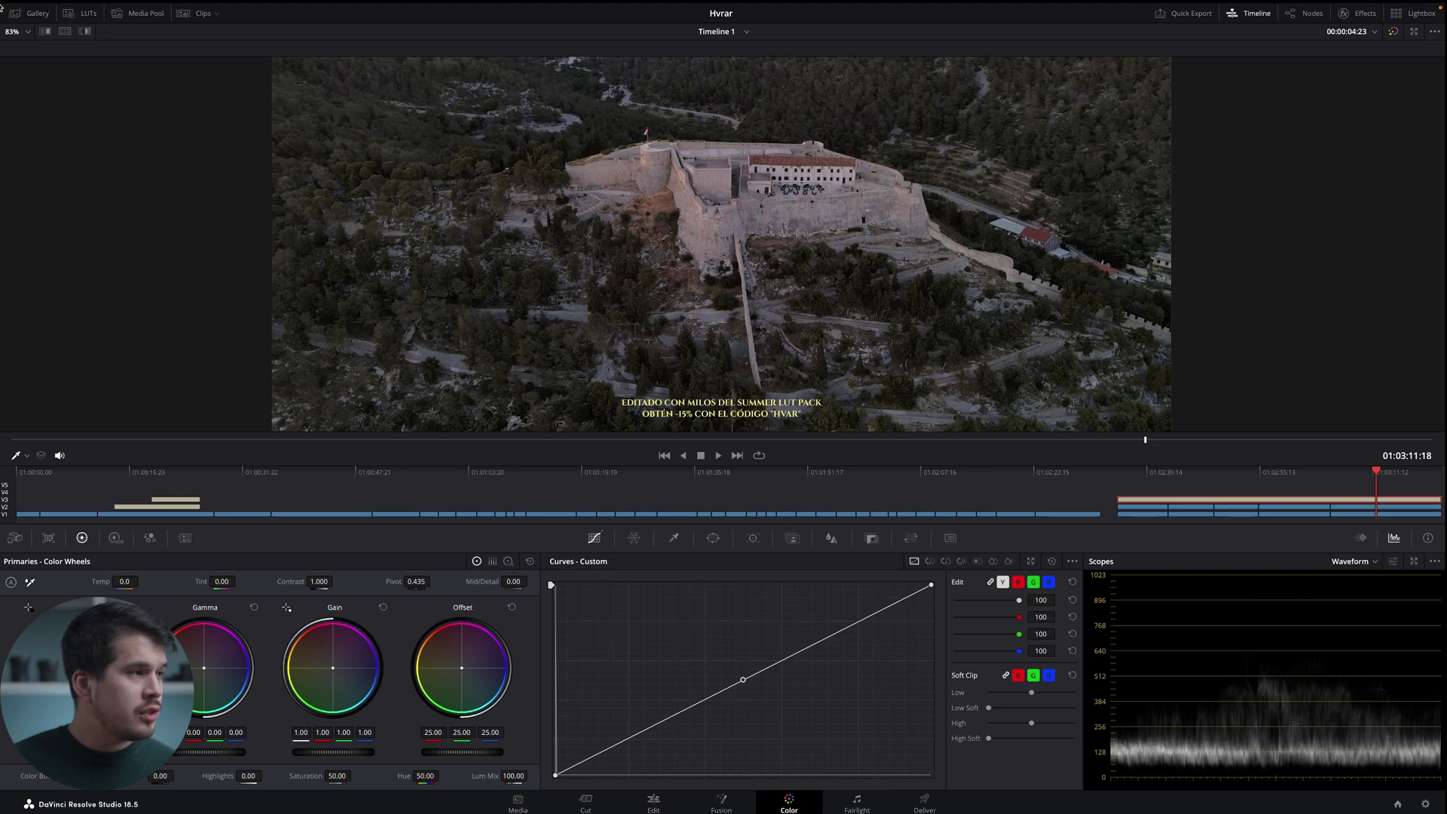
# Review the General preferences' Mac display profile and Rec.709-A tagging options, then save them
pyautogui.click(56, 9)
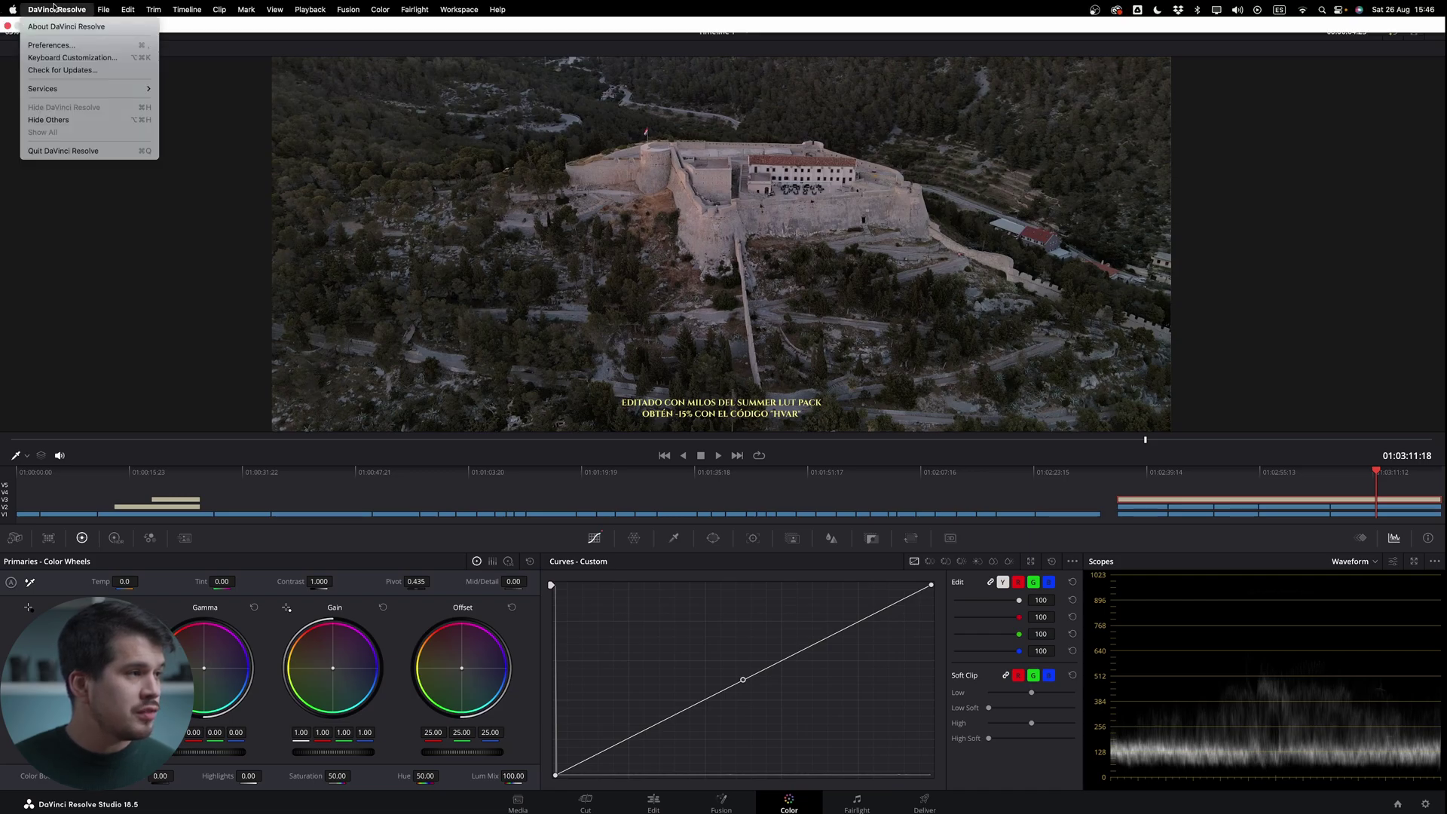
pyautogui.click(52, 46)
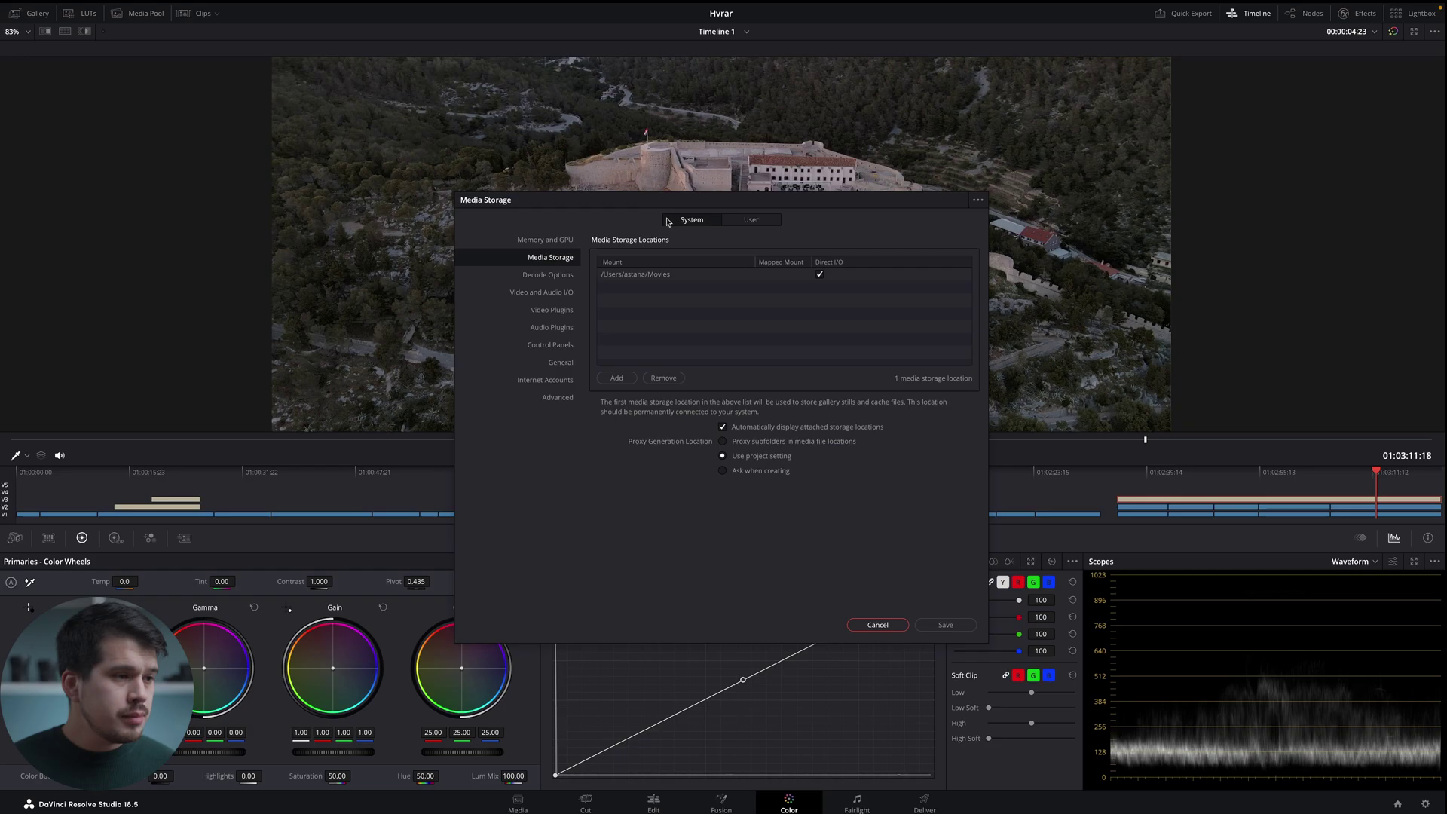
pyautogui.click(558, 363)
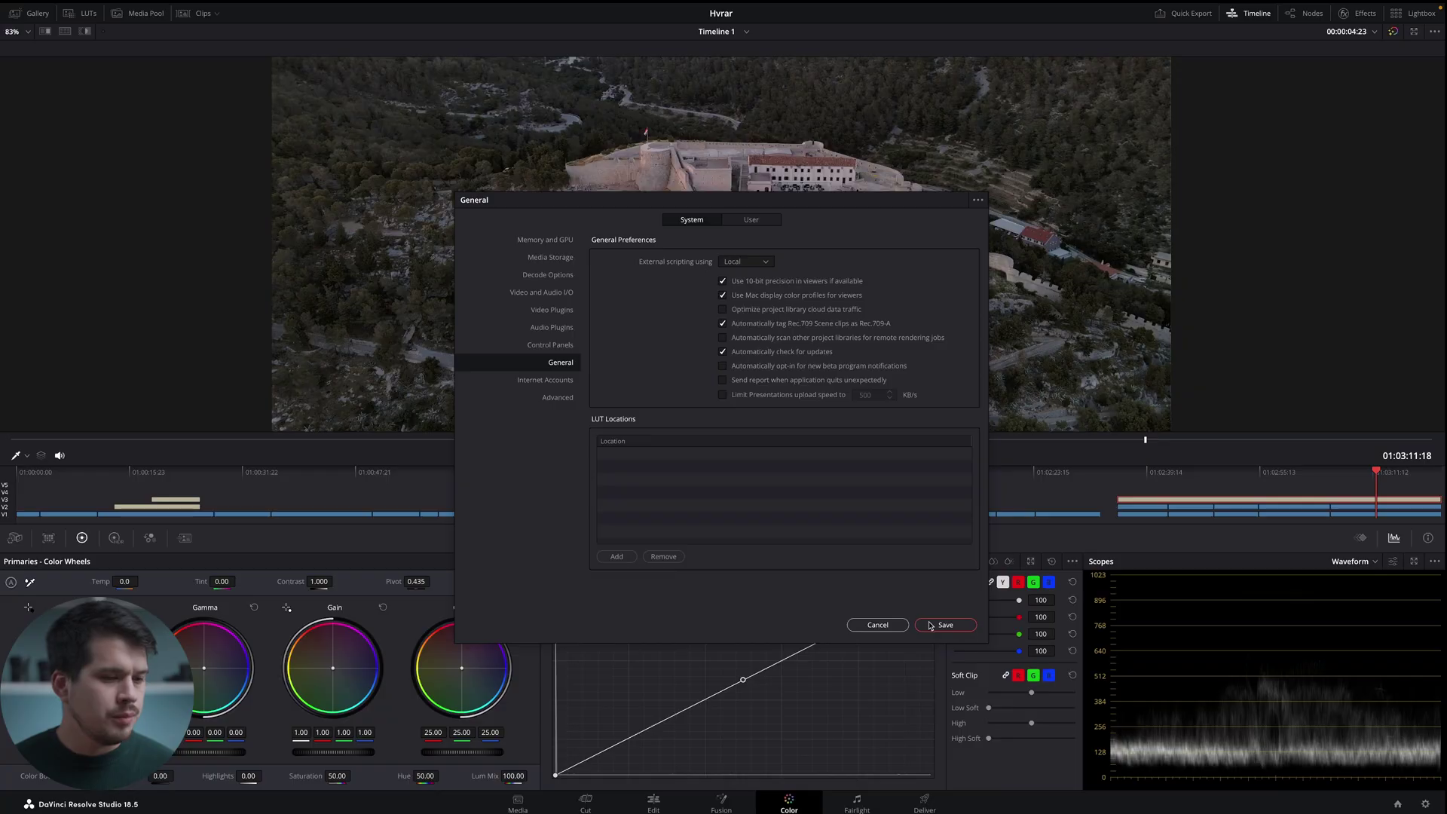
pyautogui.click(946, 625)
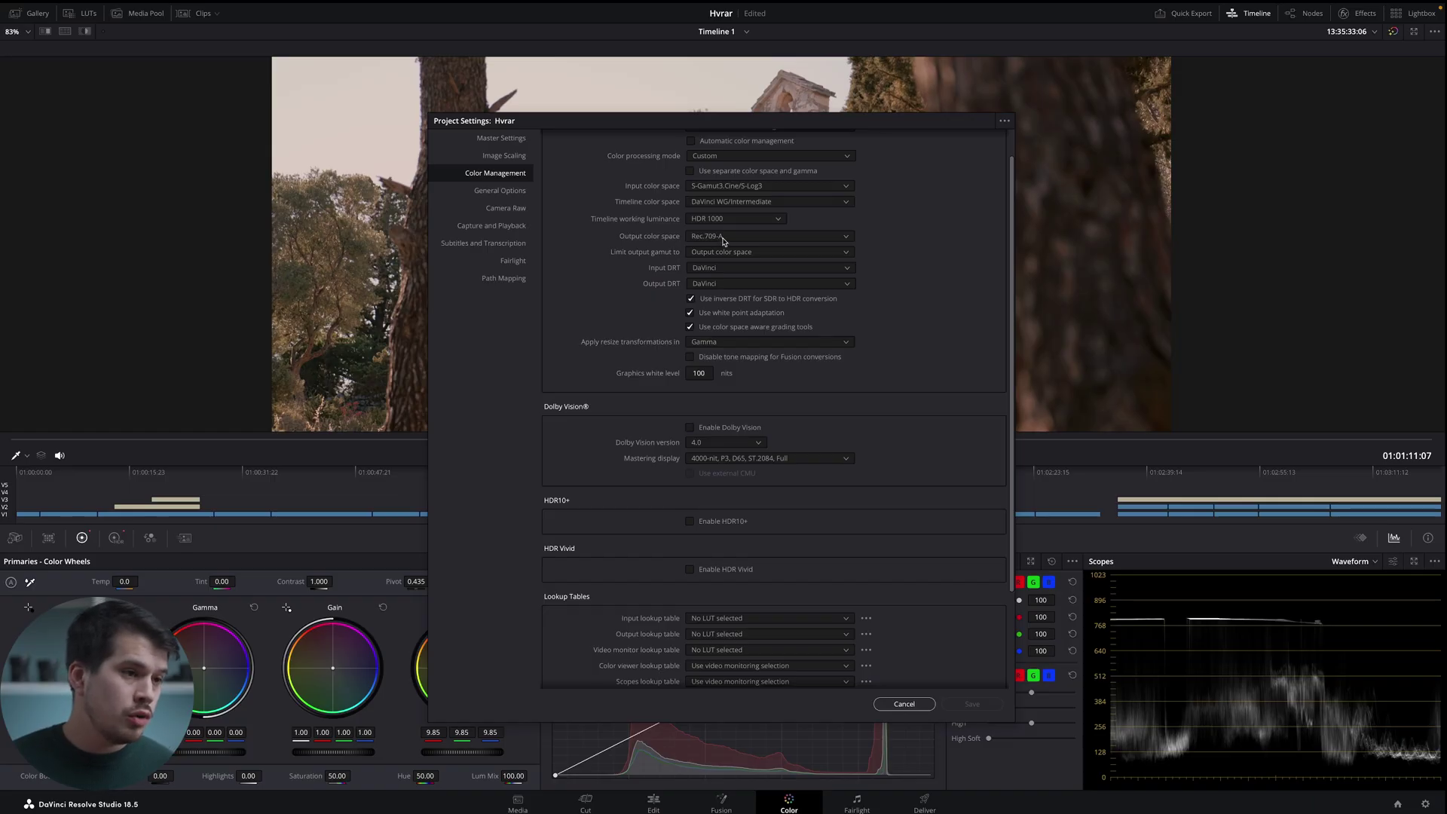
# On the Deliver page, bring up the output color space choices
pyautogui.click(723, 240)
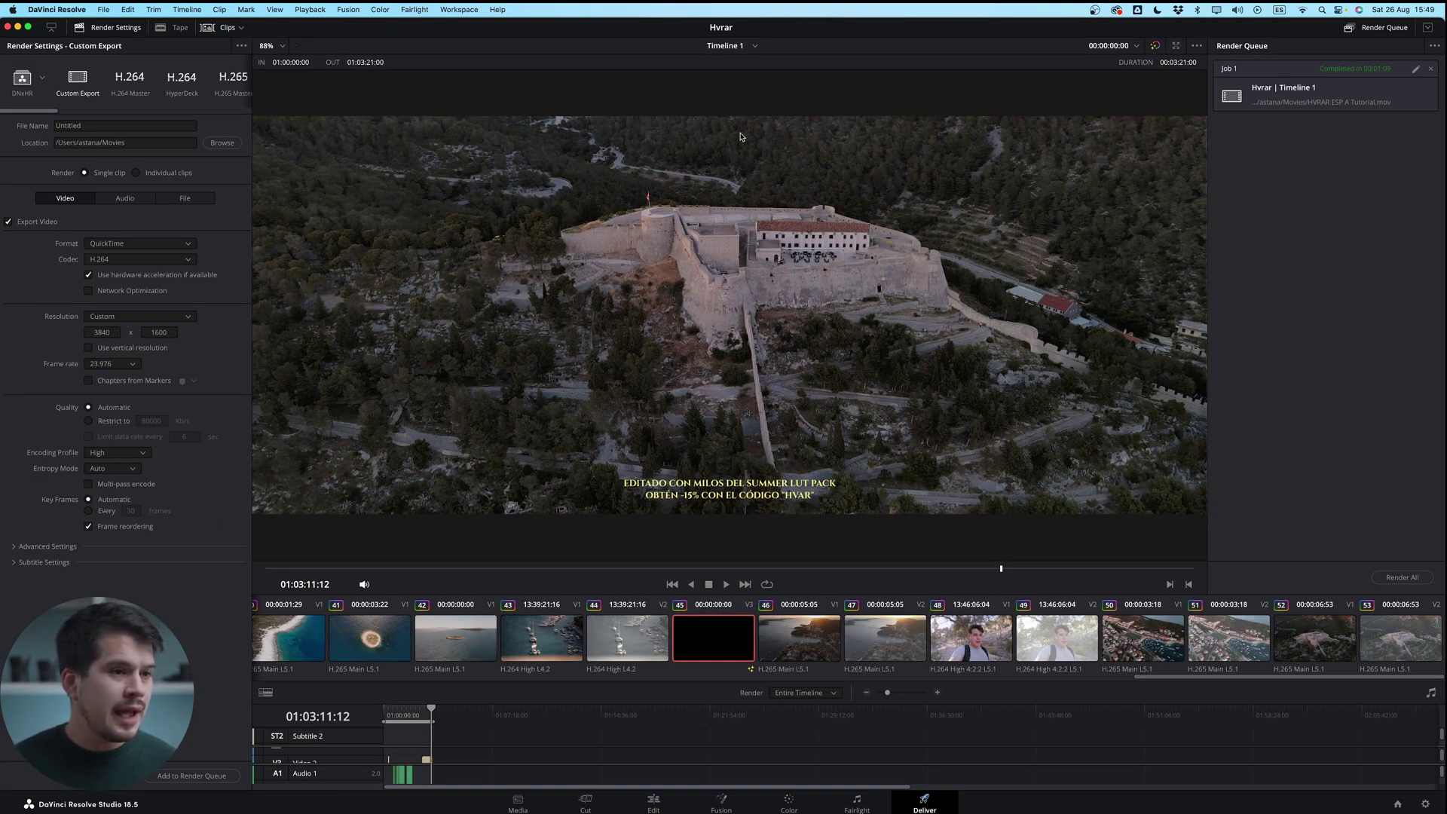
# Compare the exported HVRAR ESP A Tutorial video full screen in QuickTime against Resolve's viewer
pyautogui.press('super+Tab')
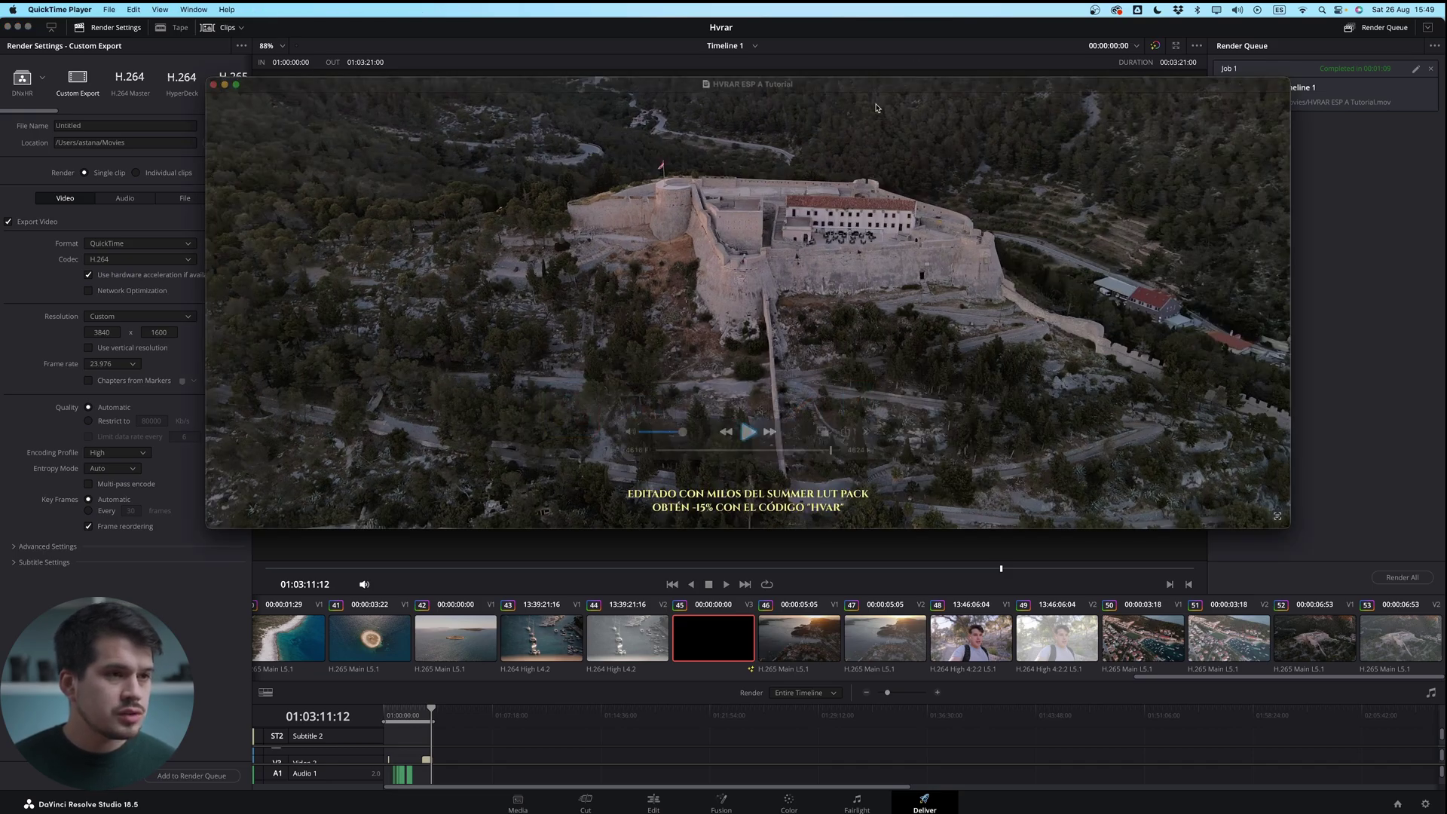
pyautogui.moveTo(871, 86)
pyautogui.mouseDown()
pyautogui.moveTo(866, 474)
pyautogui.moveTo(1168, 275)
pyautogui.moveTo(1006, 363)
pyautogui.moveTo(1110, 182)
pyautogui.moveTo(1110, 152)
pyautogui.moveTo(1061, 111)
pyautogui.moveTo(699, 336)
pyautogui.moveTo(806, 483)
pyautogui.moveTo(859, 92)
pyautogui.mouseUp()
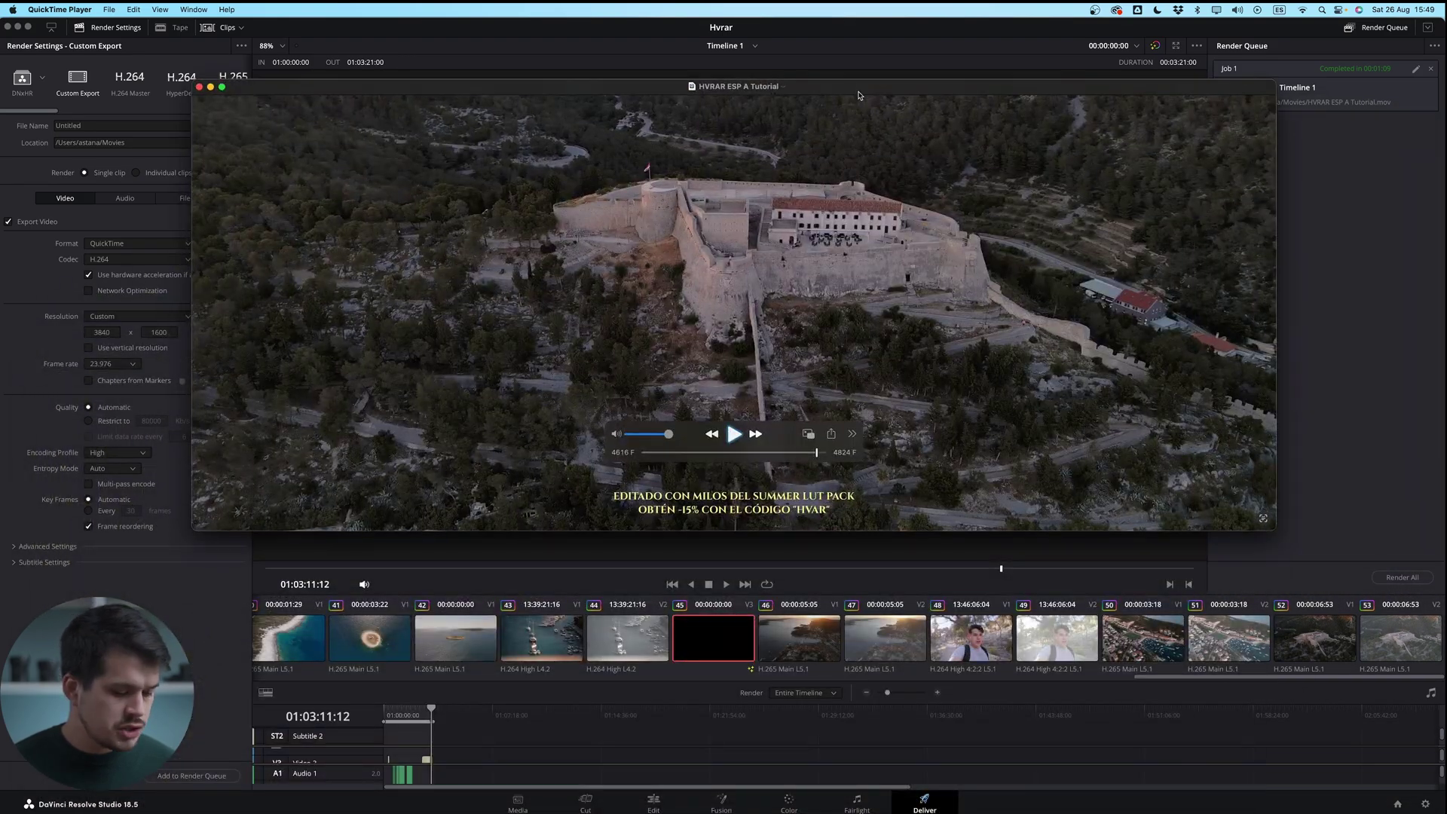
pyautogui.press('ctrl+super+f')
pyautogui.press('super+Tab')
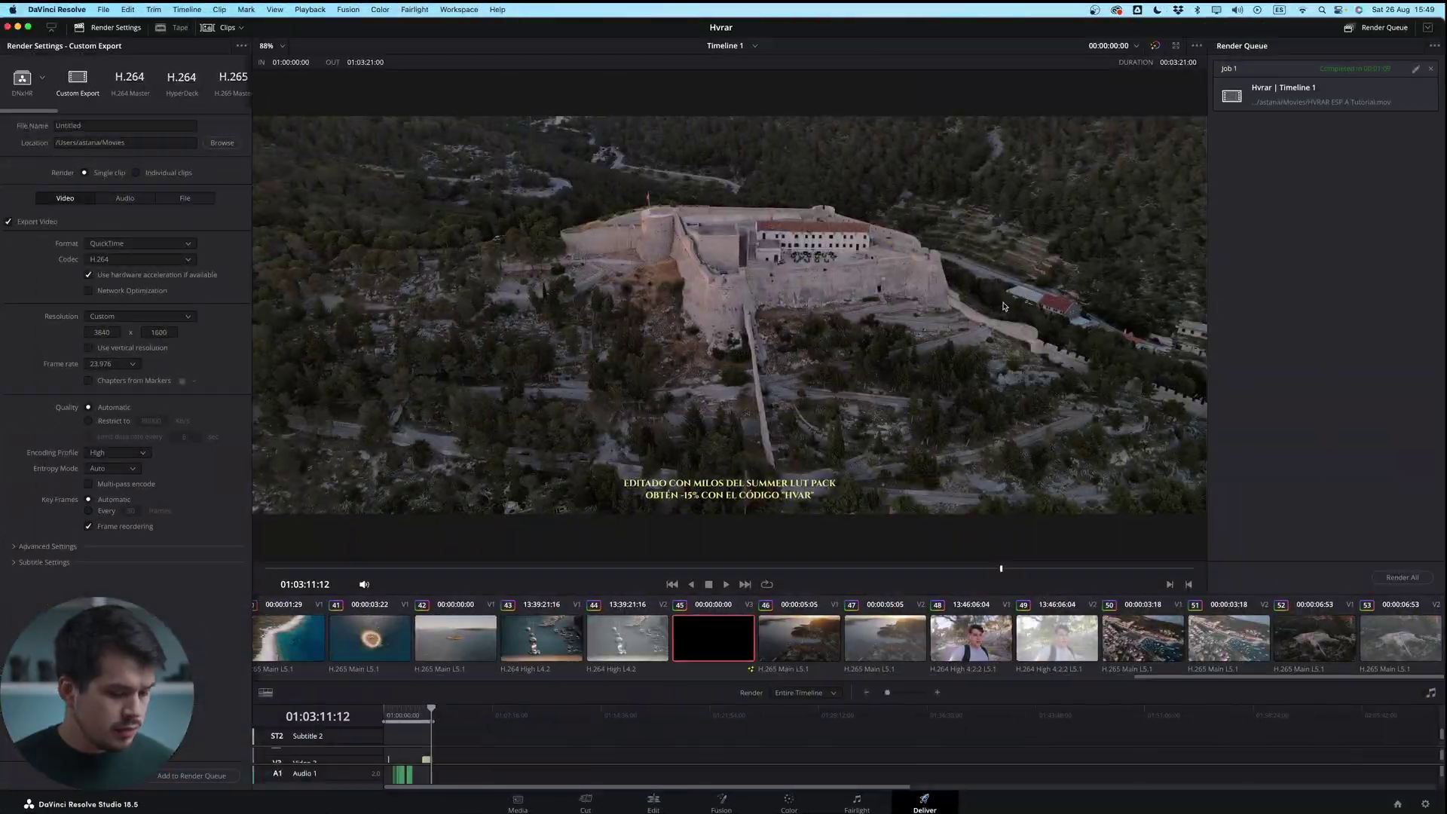
pyautogui.press('super+Tab')
pyautogui.press('super+Tab')
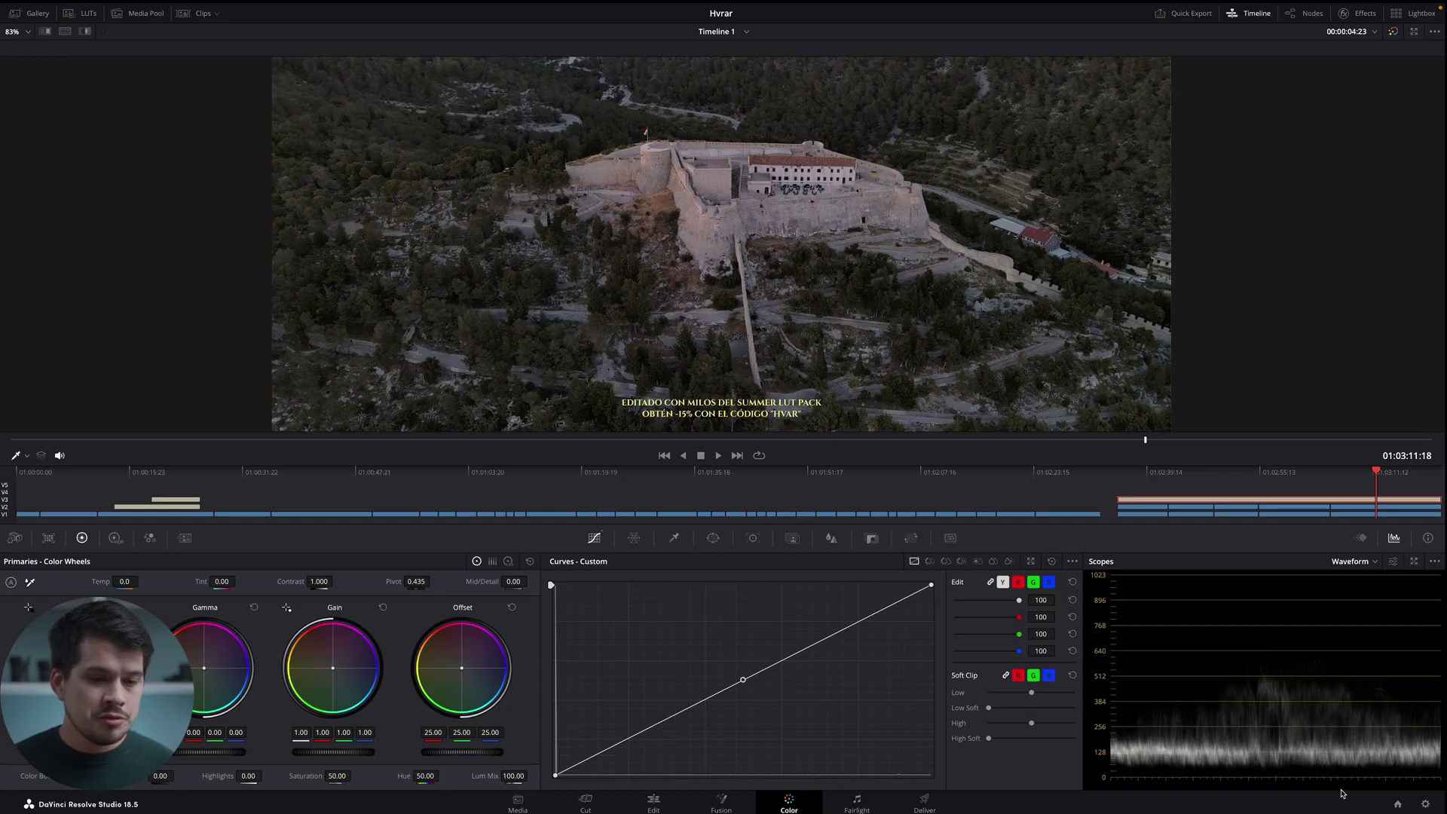
# Close Project Settings unchanged and move the timeline back to the harbor shot
pyautogui.click(1424, 804)
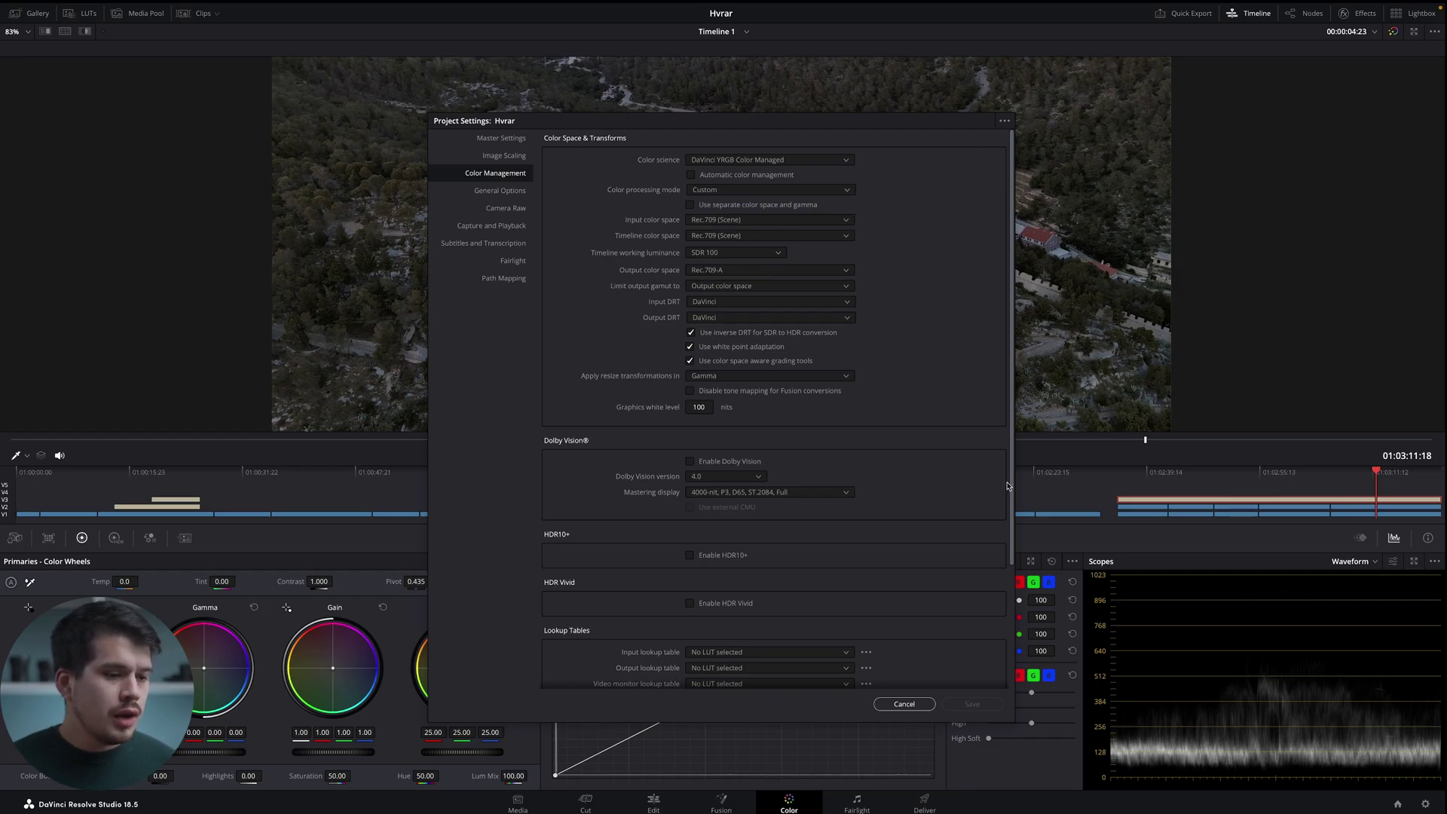
pyautogui.click(934, 705)
pyautogui.moveTo(1156, 477); pyautogui.dragTo(521, 432)
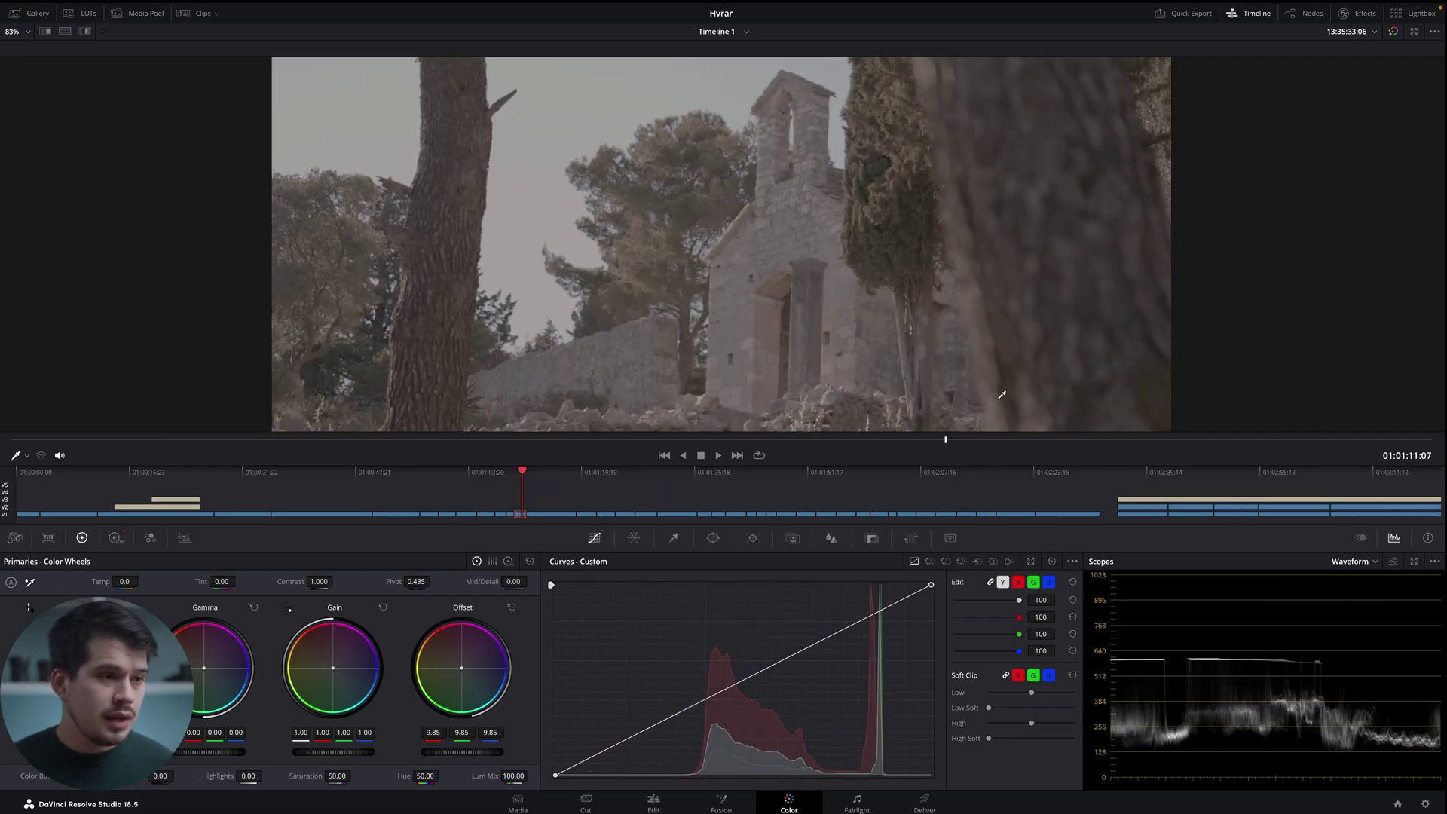
# Set the input color space to S-Gamut3.Cine/S-Log3 and save the color management settings
pyautogui.click(1422, 804)
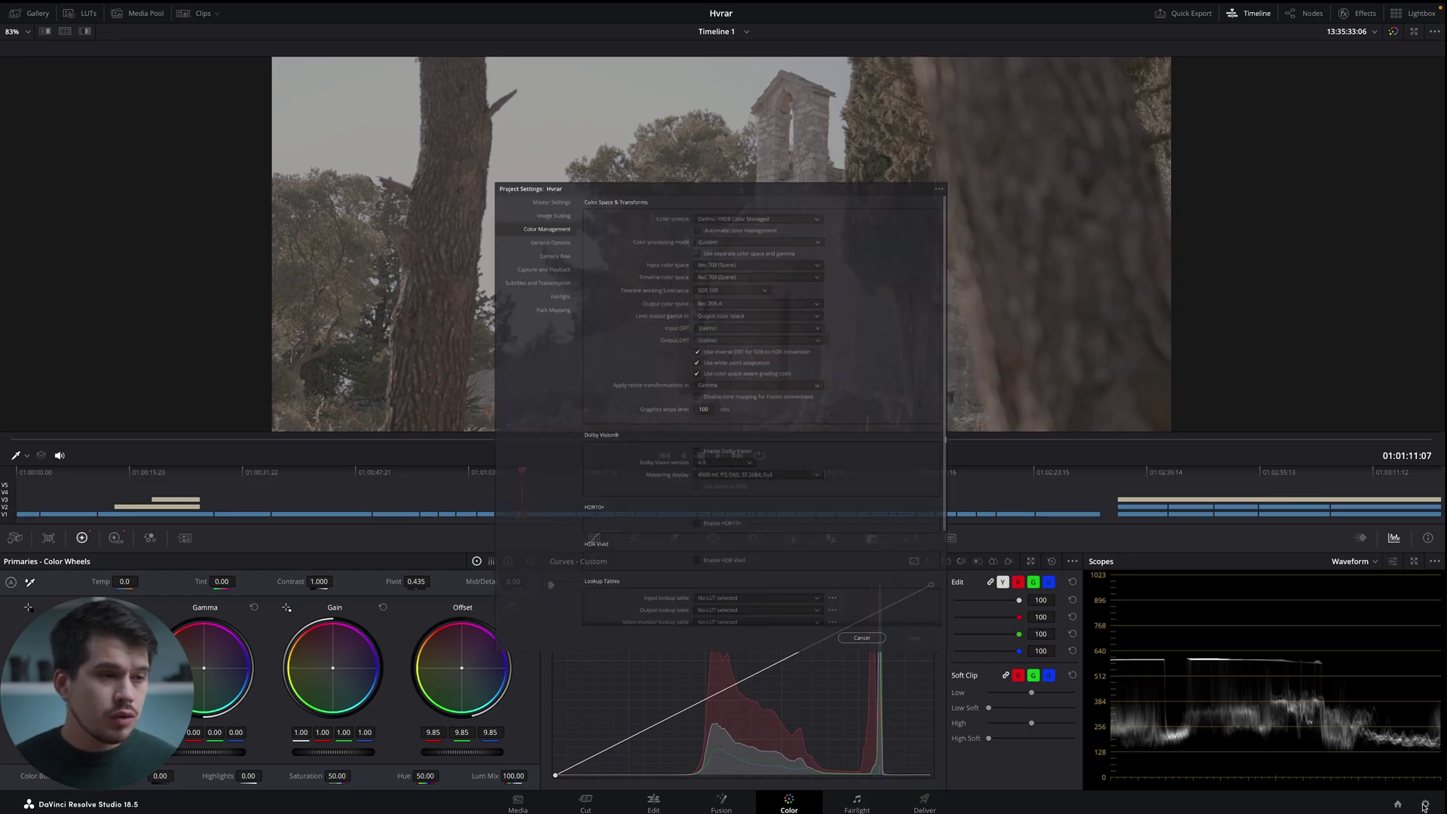
pyautogui.moveTo(767, 120); pyautogui.dragTo(1140, 140)
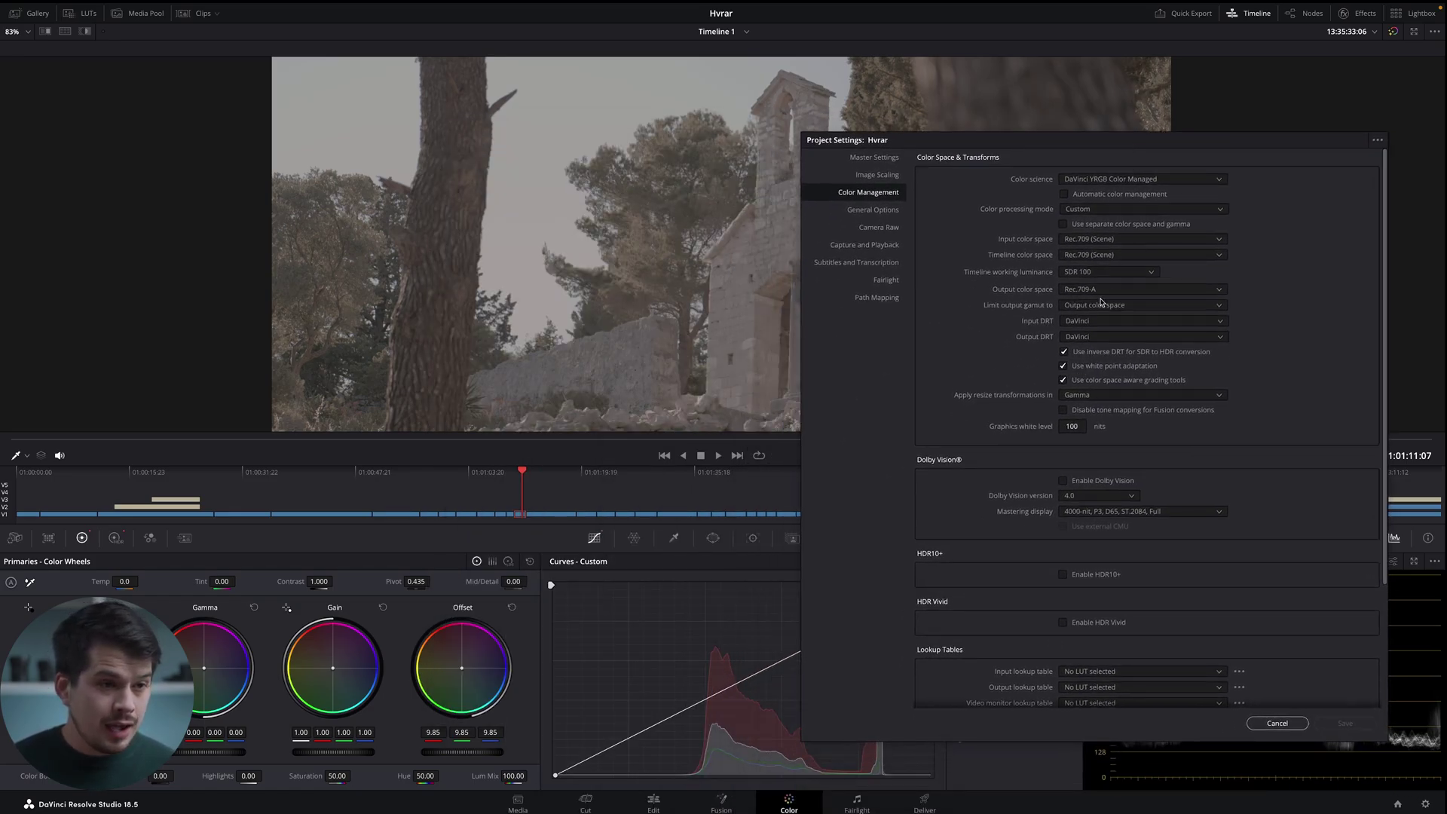
pyautogui.click(1093, 239)
pyautogui.scroll(-2, 1110, 313)
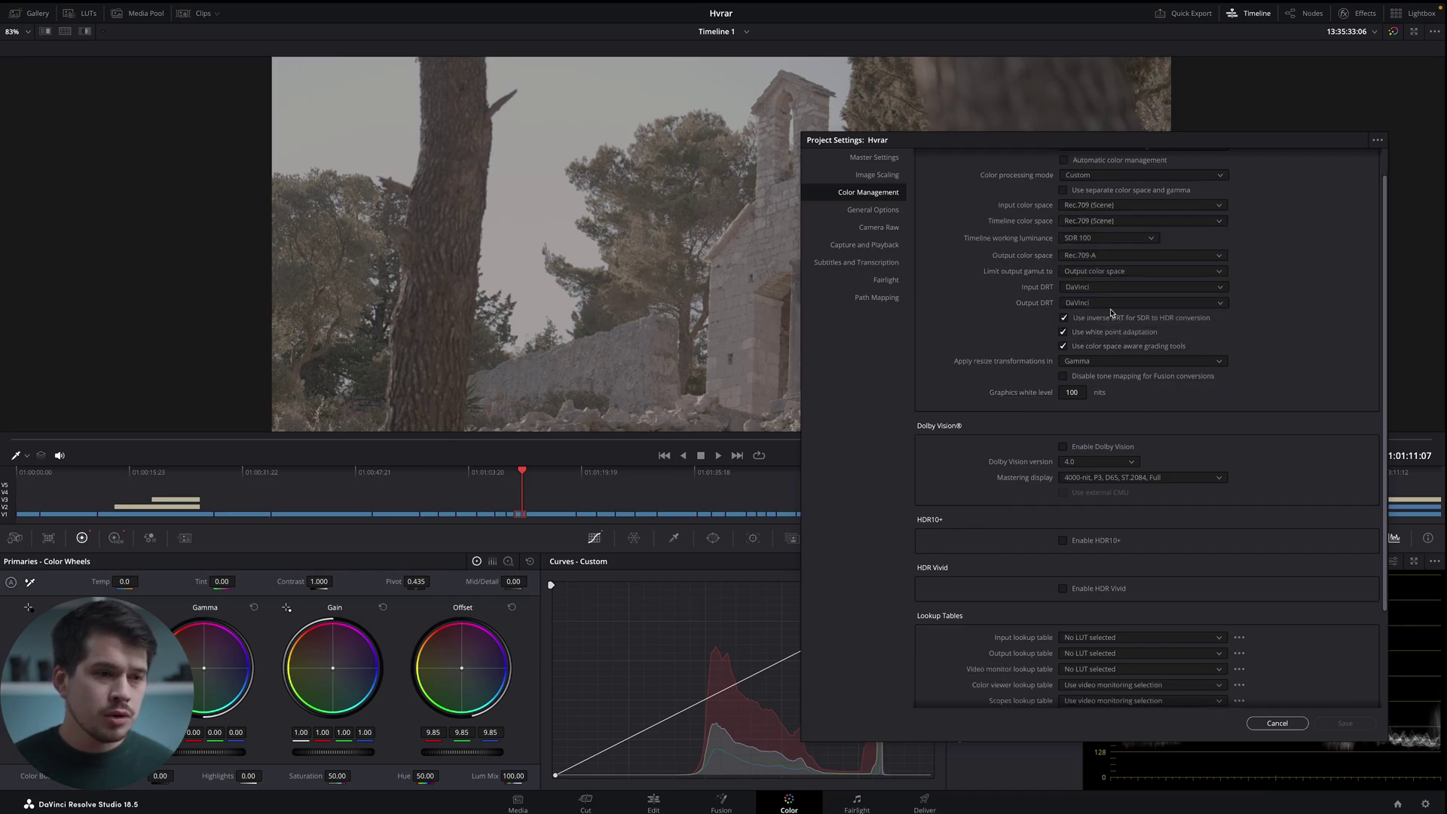
pyautogui.click(1097, 207)
pyautogui.scroll(-2, 1106, 318)
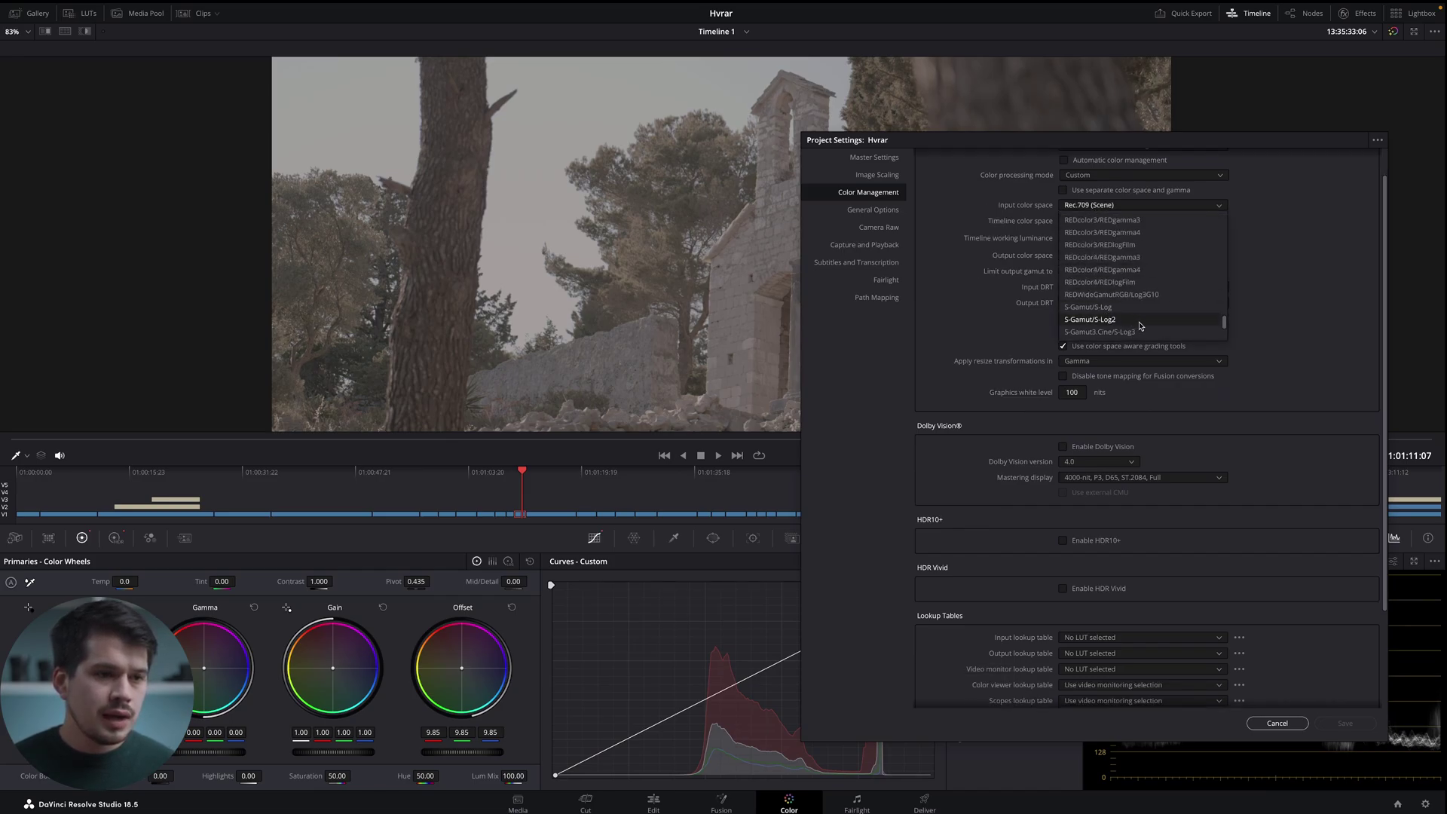
pyautogui.click(1113, 332)
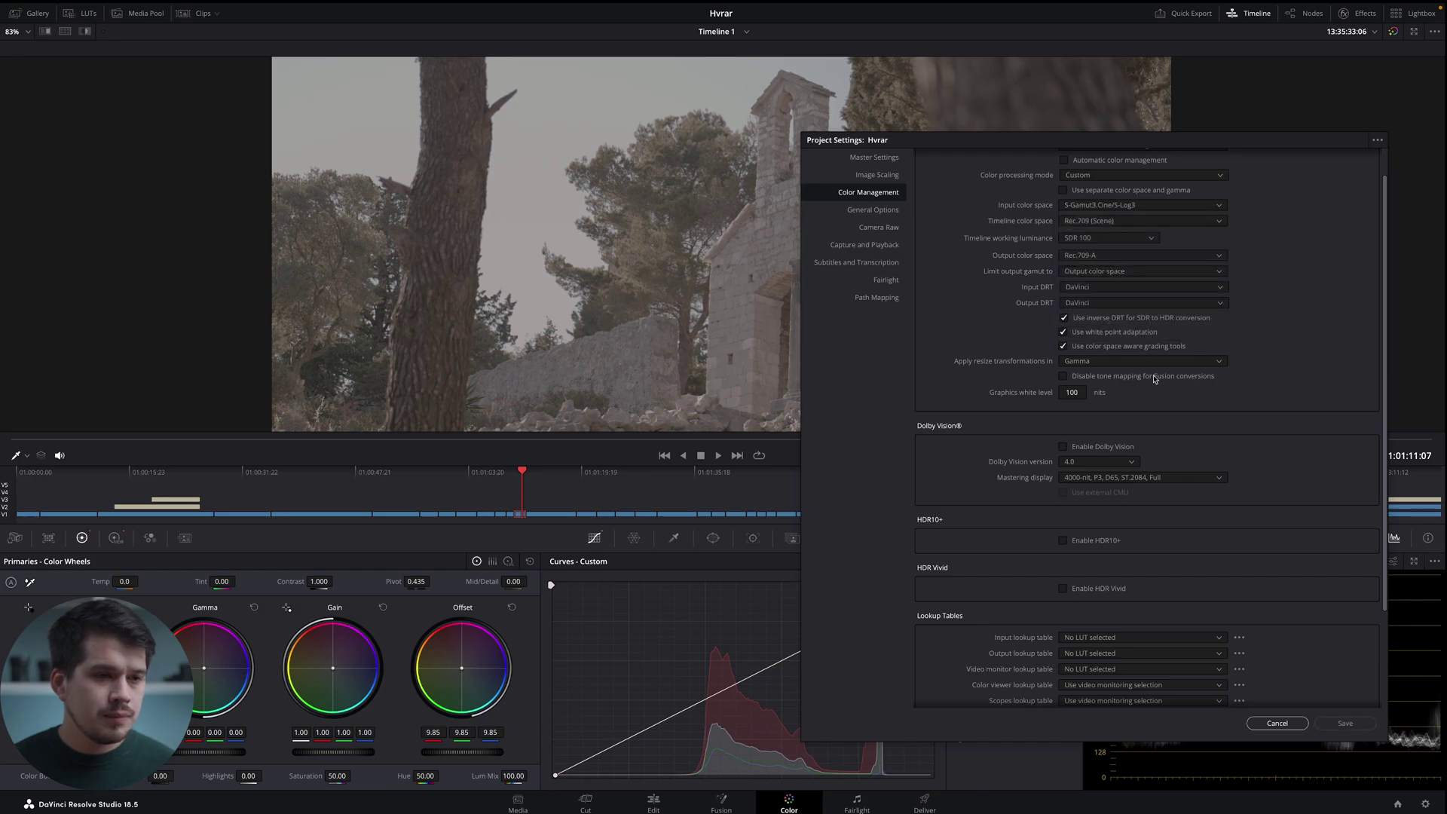
pyautogui.click(1332, 723)
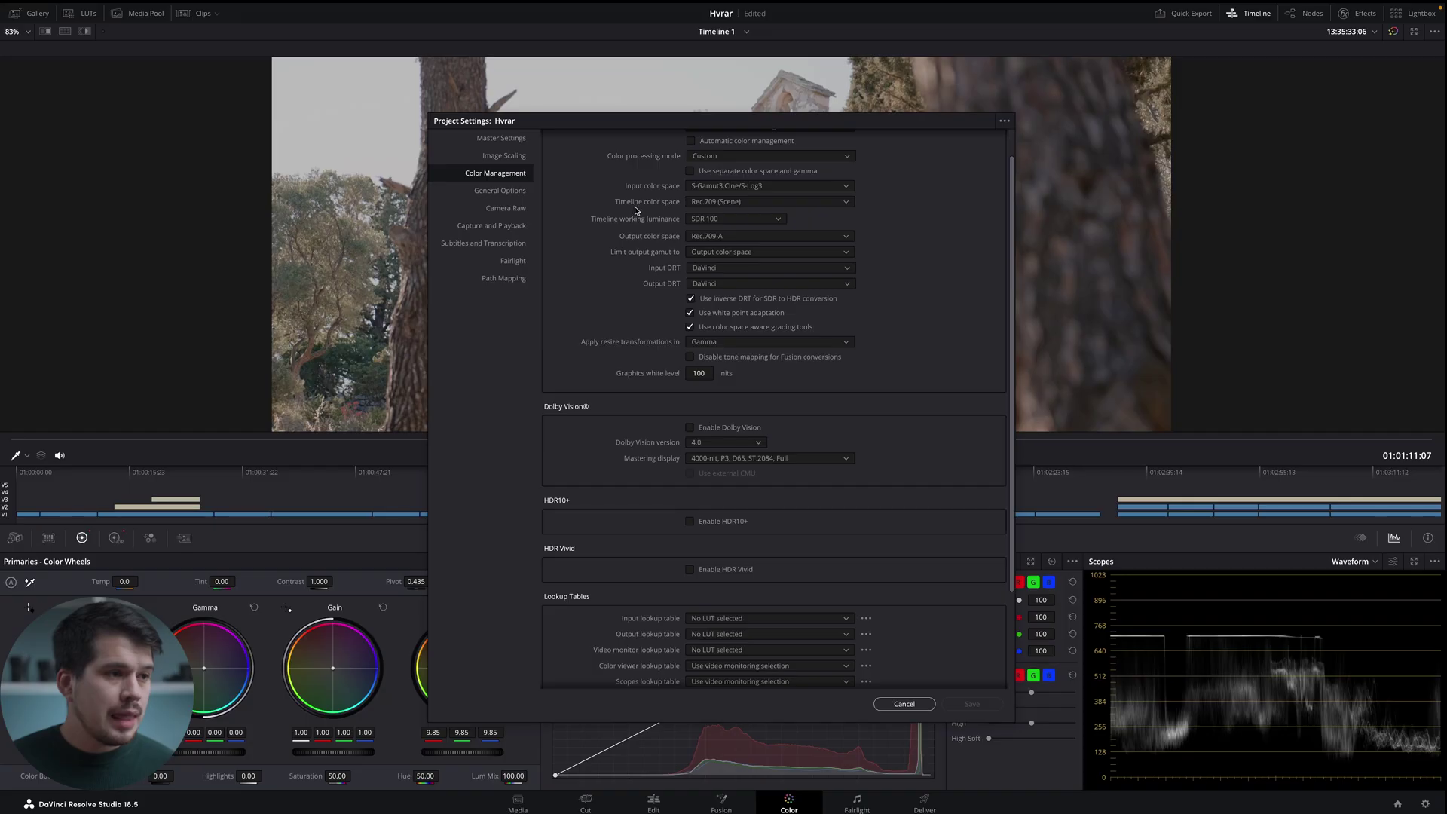
# Change the timeline color space to DaVinci WG/Intermediate and save the project settings
pyautogui.click(718, 202)
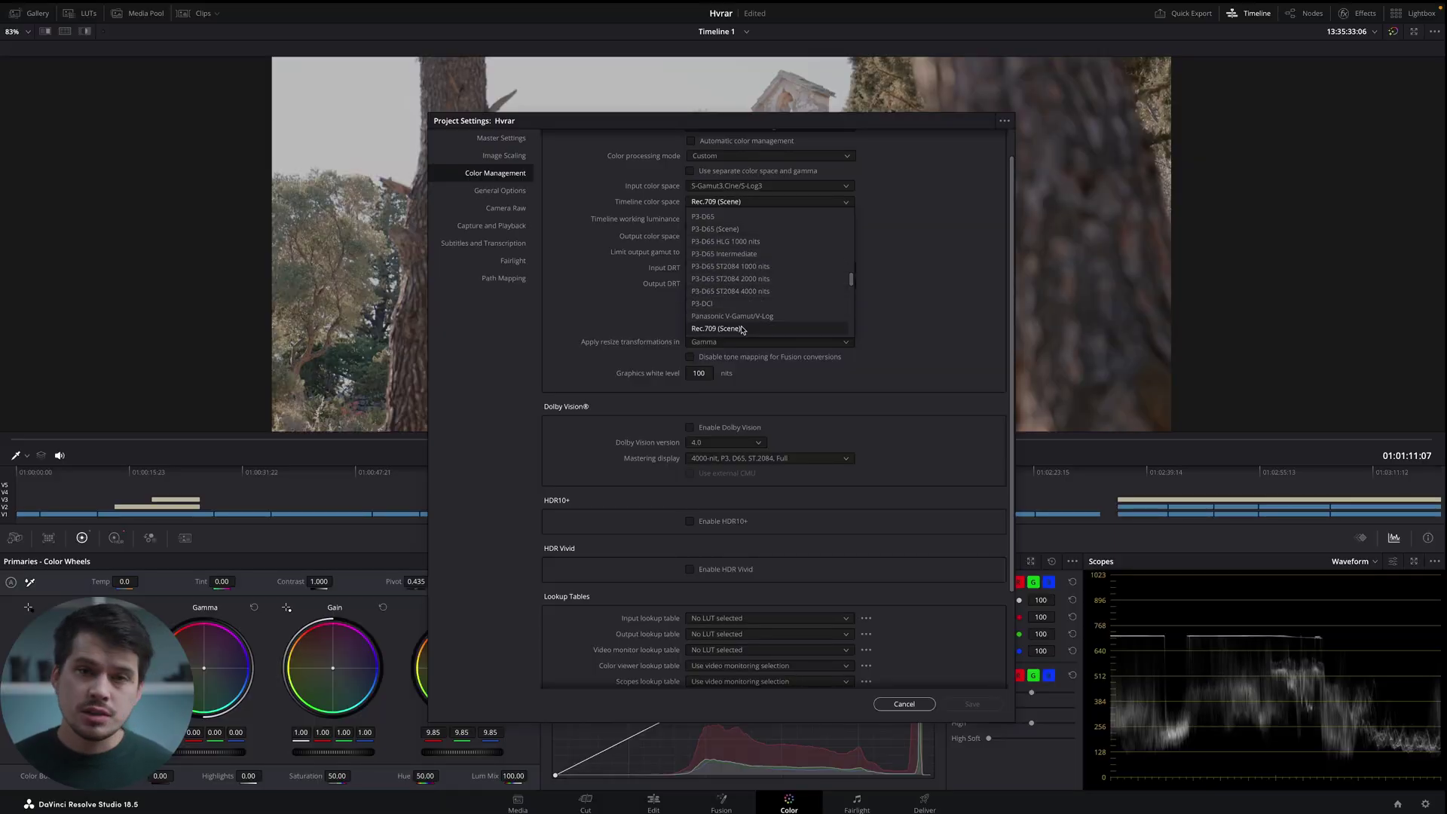
pyautogui.scroll(6, 746, 309)
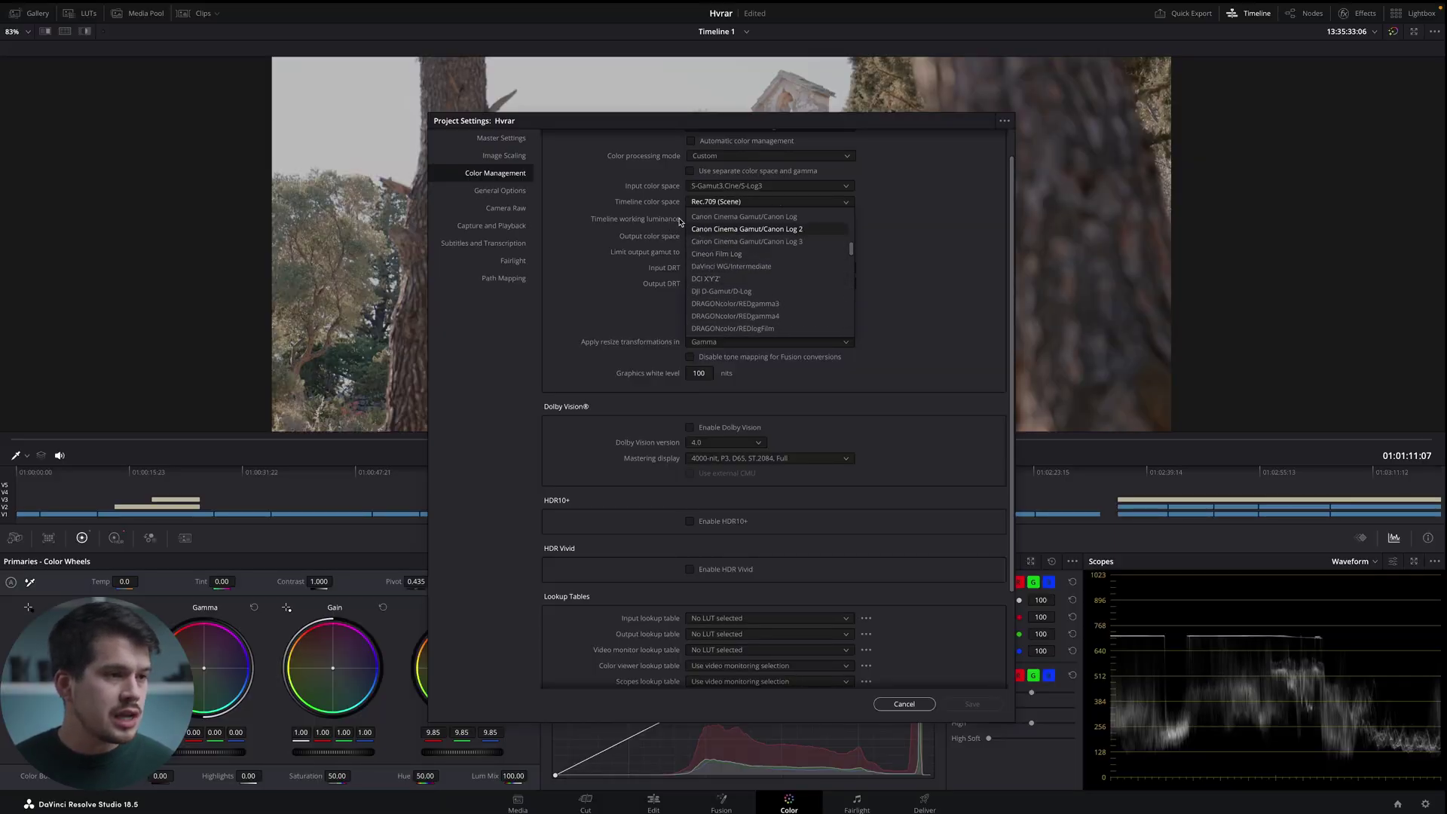
pyautogui.click(749, 268)
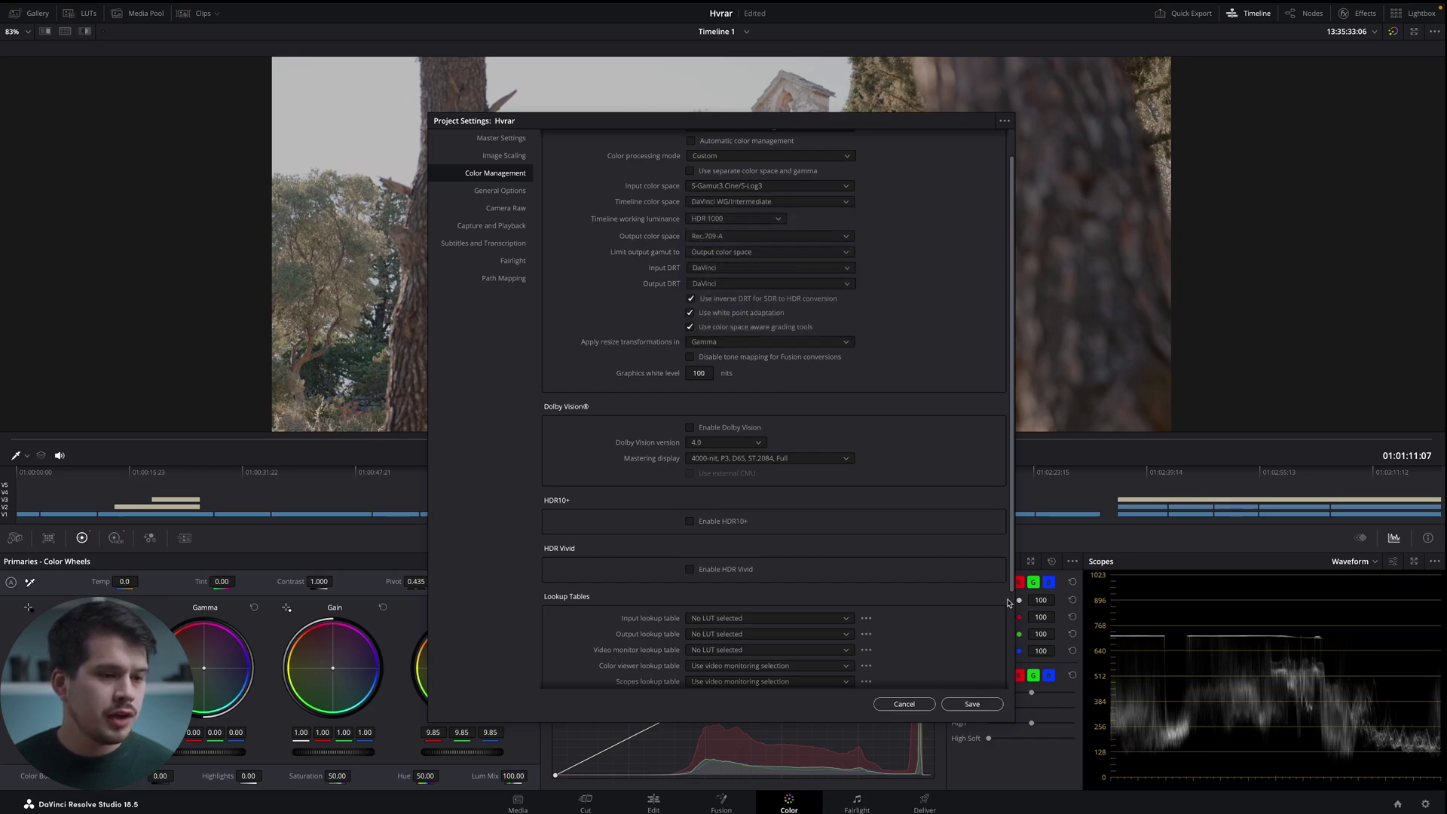
pyautogui.click(993, 704)
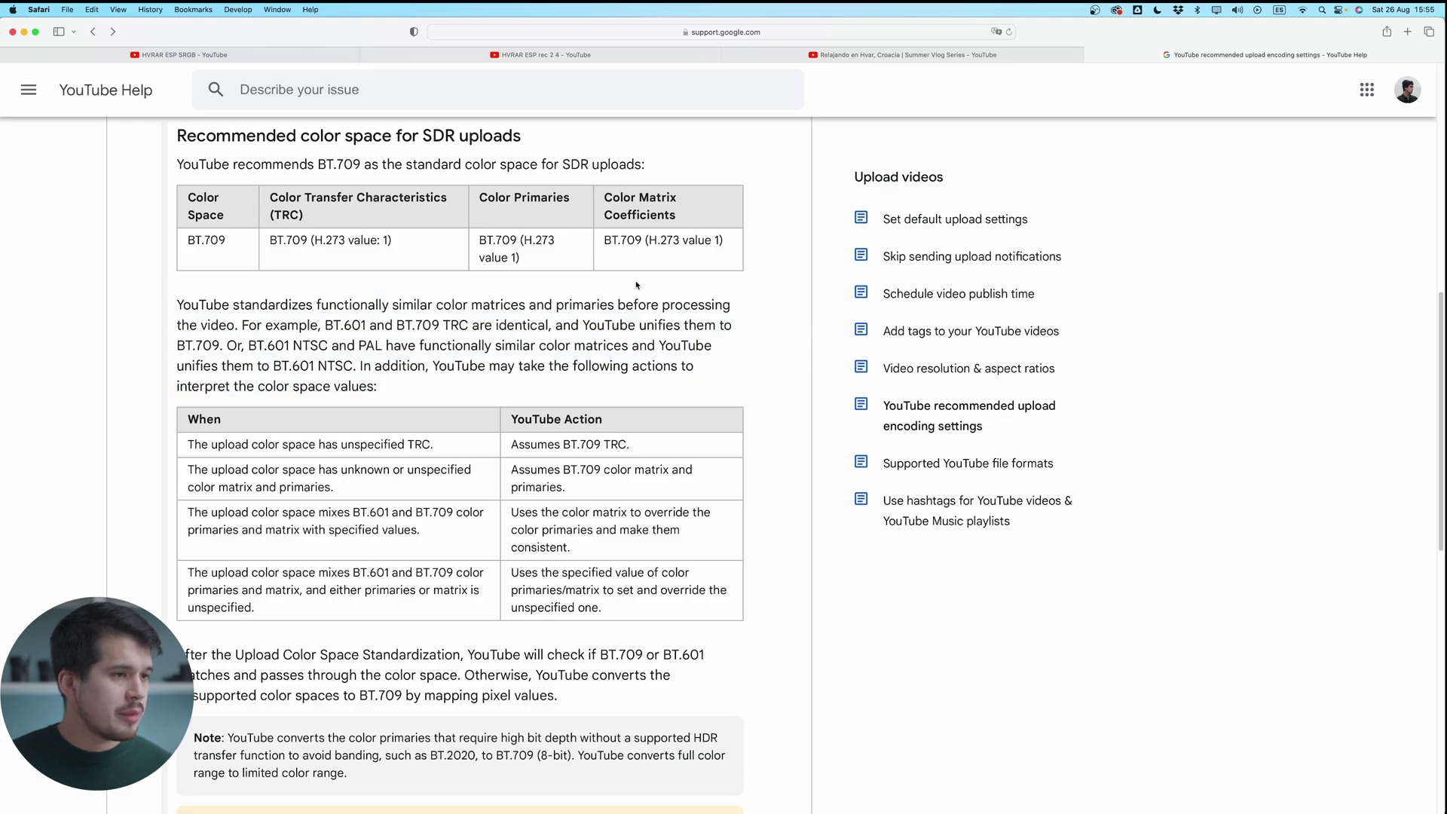
# Highlight the BT.709 and BT.601 mentions in YouTube's color guidance, then view the HVRAR ESP SRGB upload
pyautogui.moveTo(604, 239); pyautogui.dragTo(641, 239)
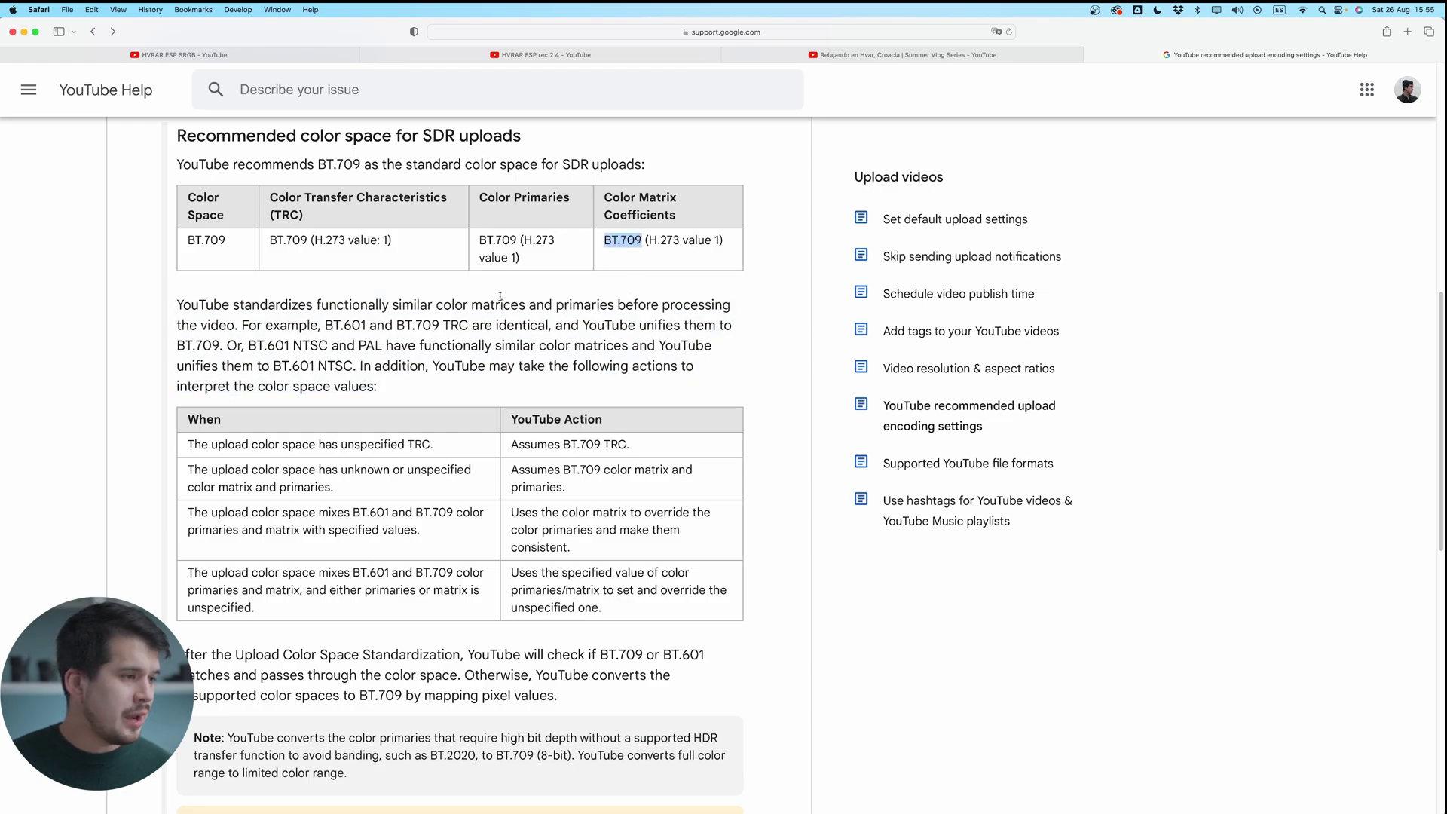
pyautogui.moveTo(357, 327); pyautogui.dragTo(365, 327)
pyautogui.scroll(-10, 458, 339)
pyautogui.scroll(3, 461, 343)
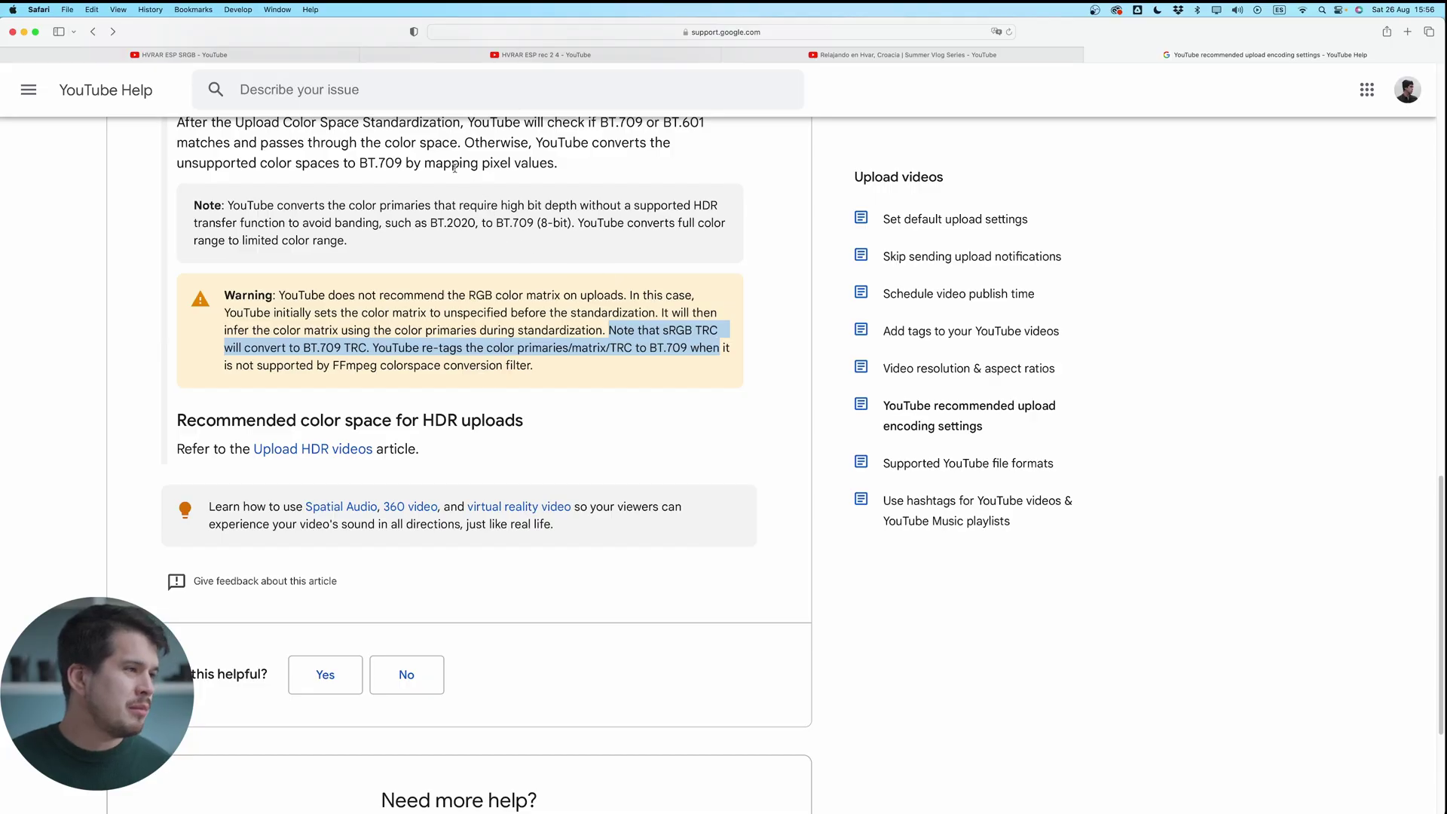
pyautogui.click(279, 54)
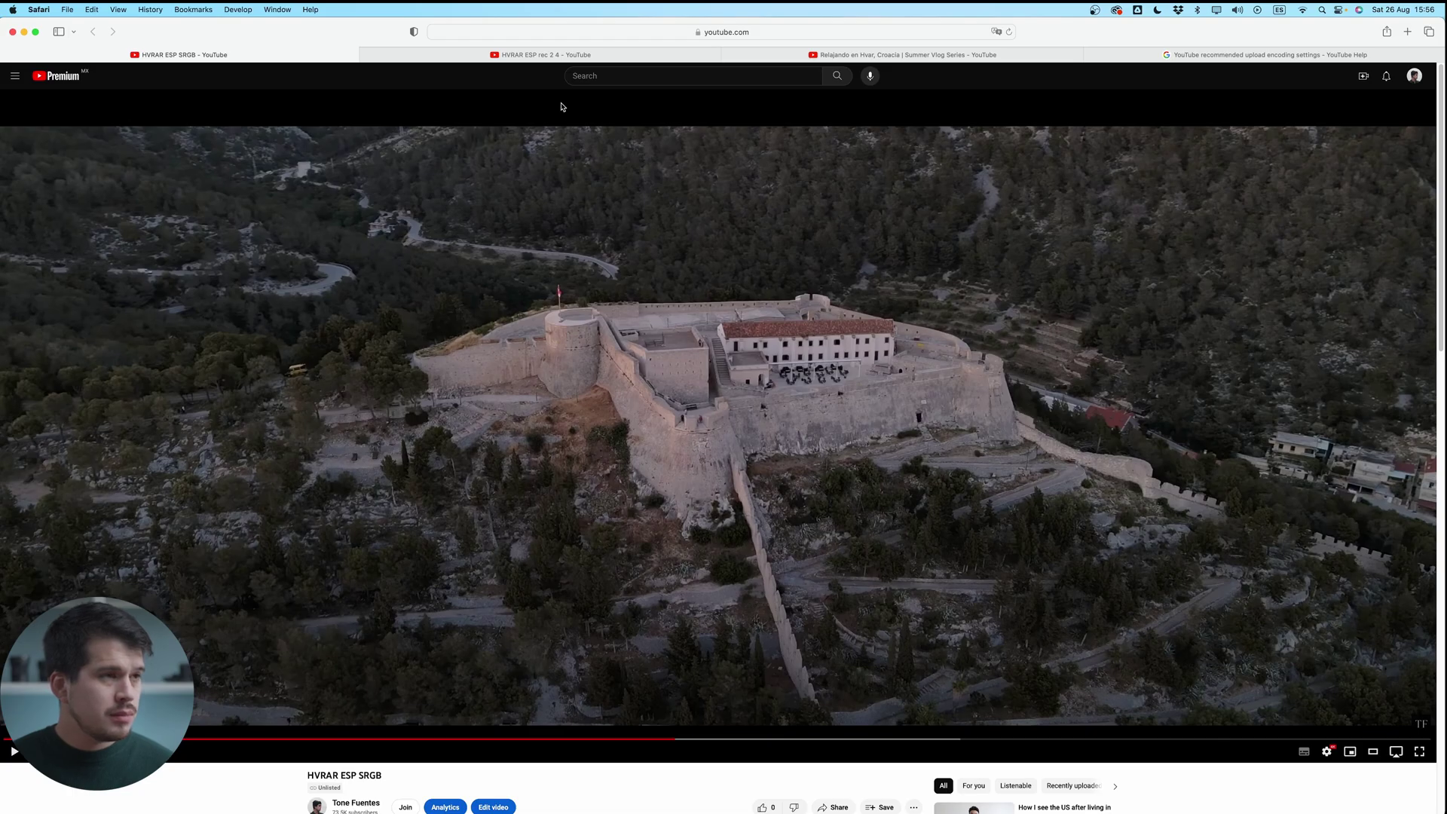
# Compare the HVRAR ESP rec 2 4, SRGB and Relajando en Hvar videos, ending on rec 2 4
pyautogui.click(542, 55)
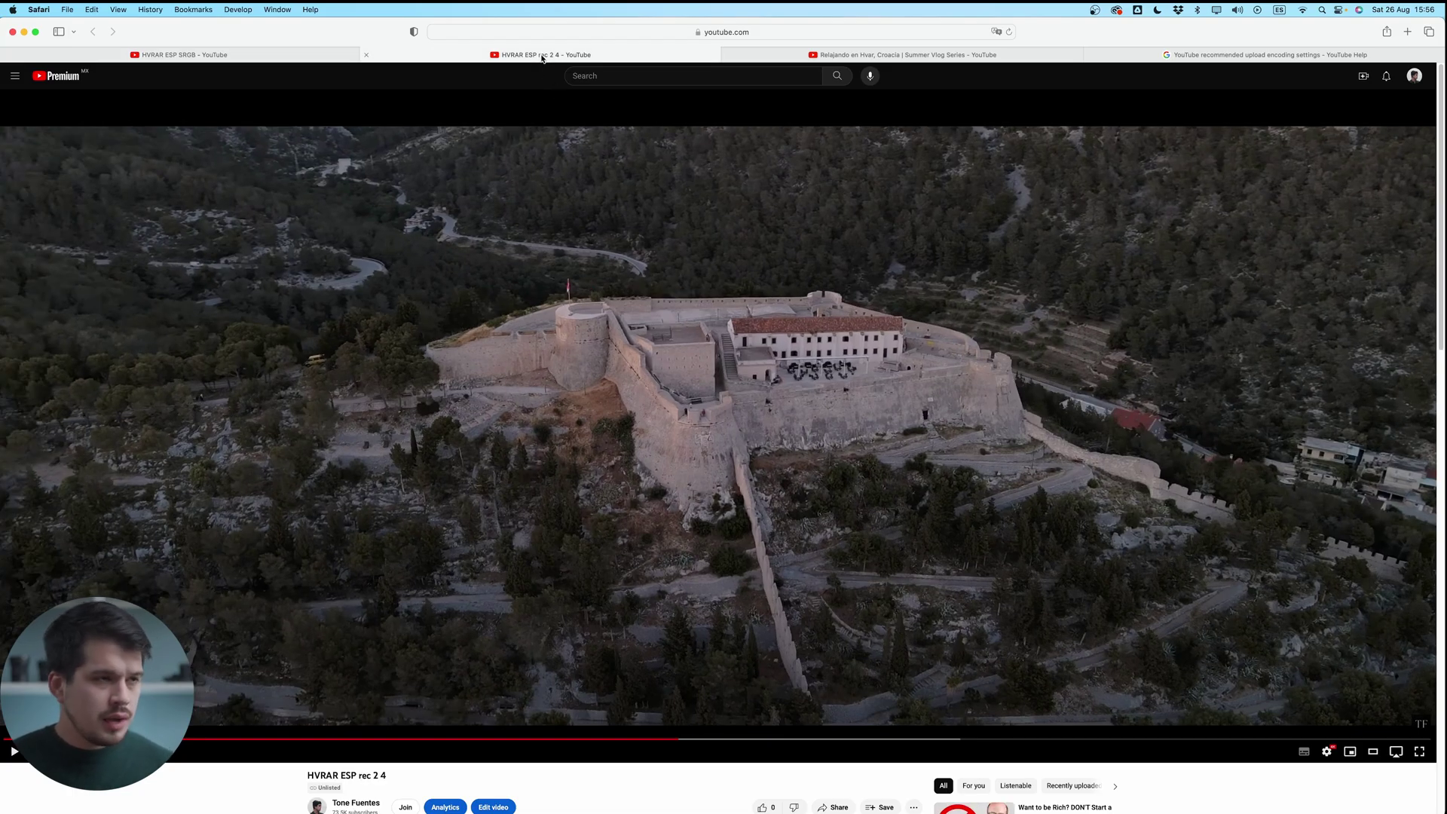
pyautogui.click(804, 54)
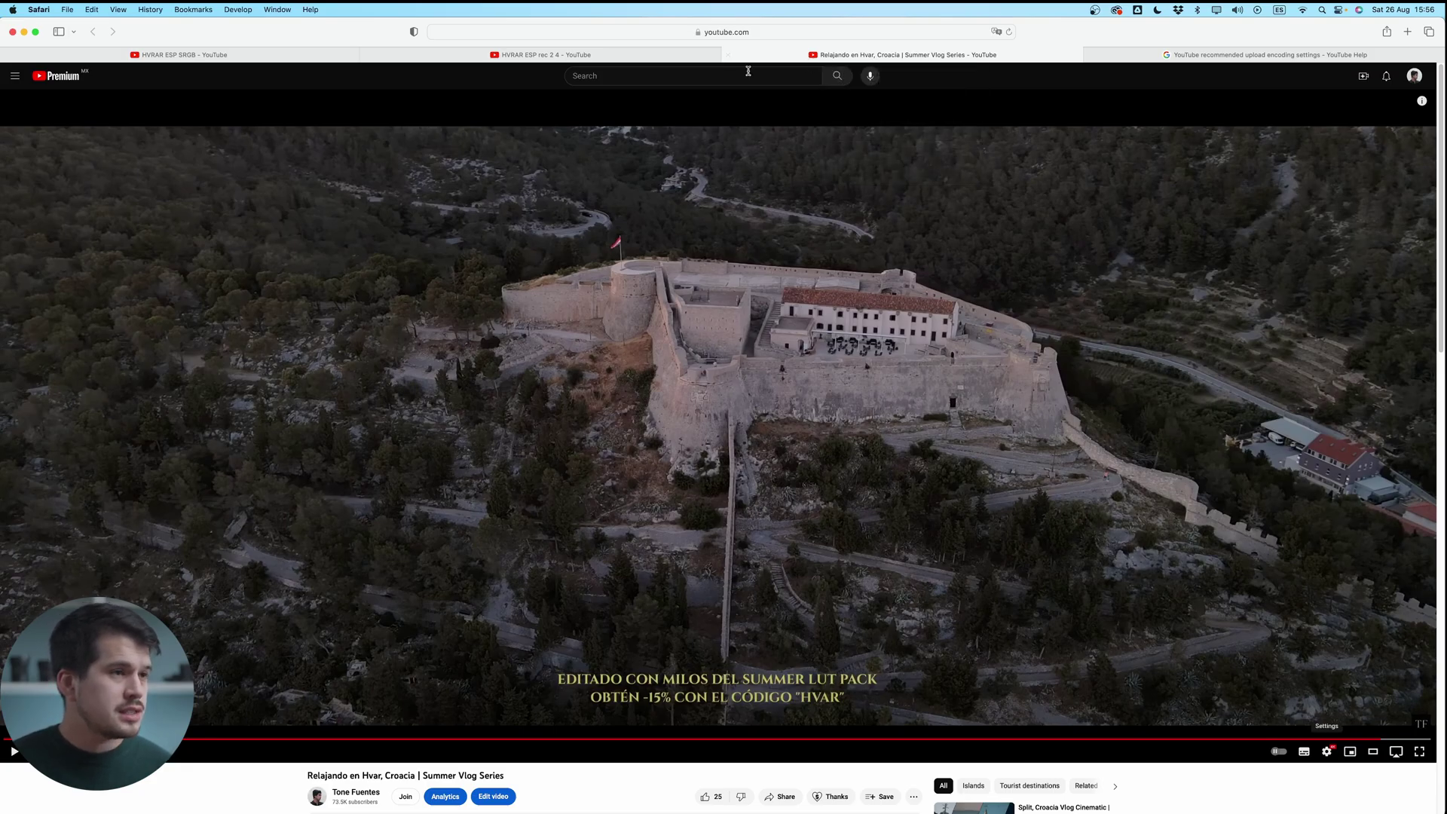
pyautogui.click(540, 54)
pyautogui.click(316, 54)
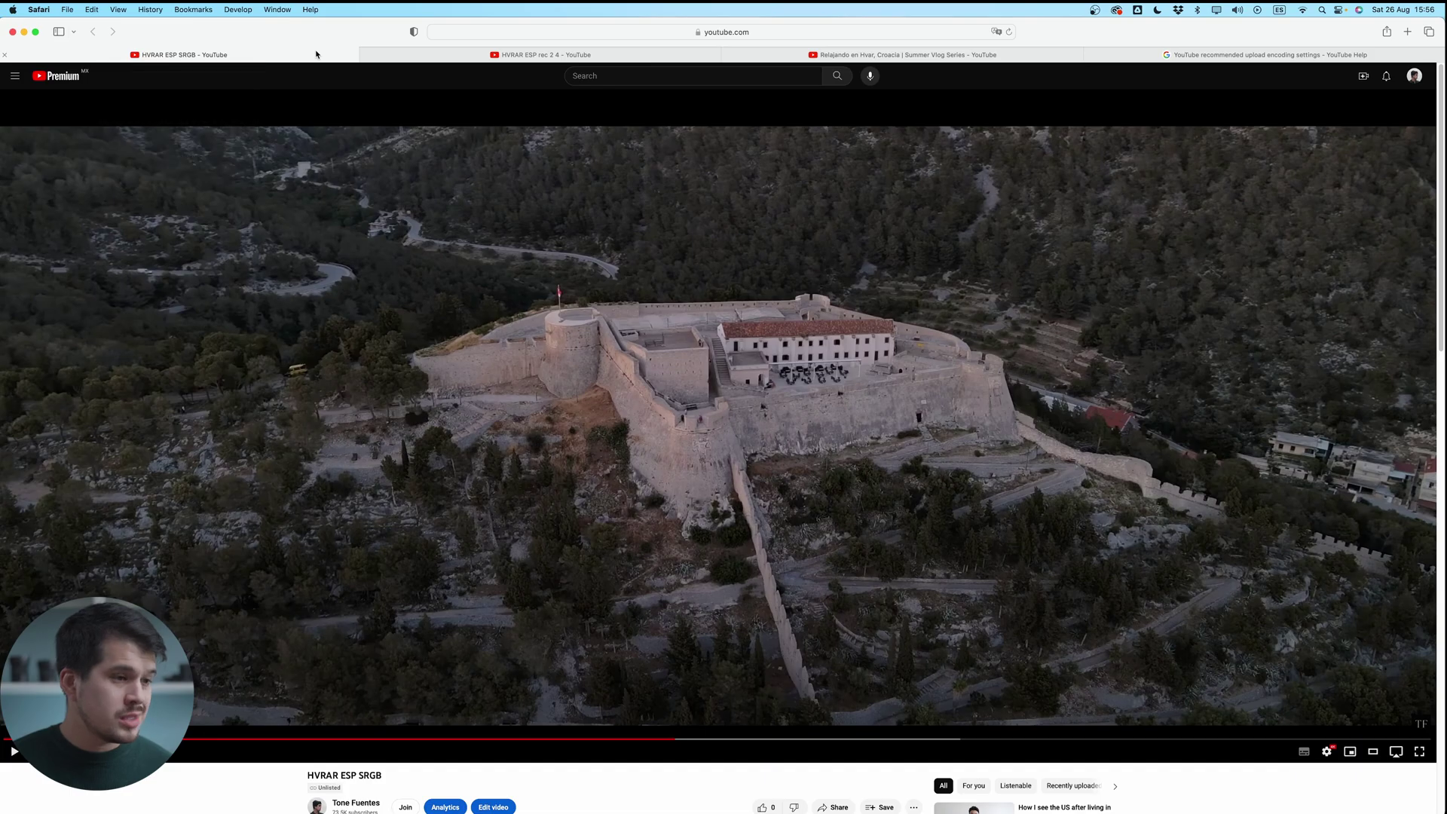
pyautogui.click(675, 52)
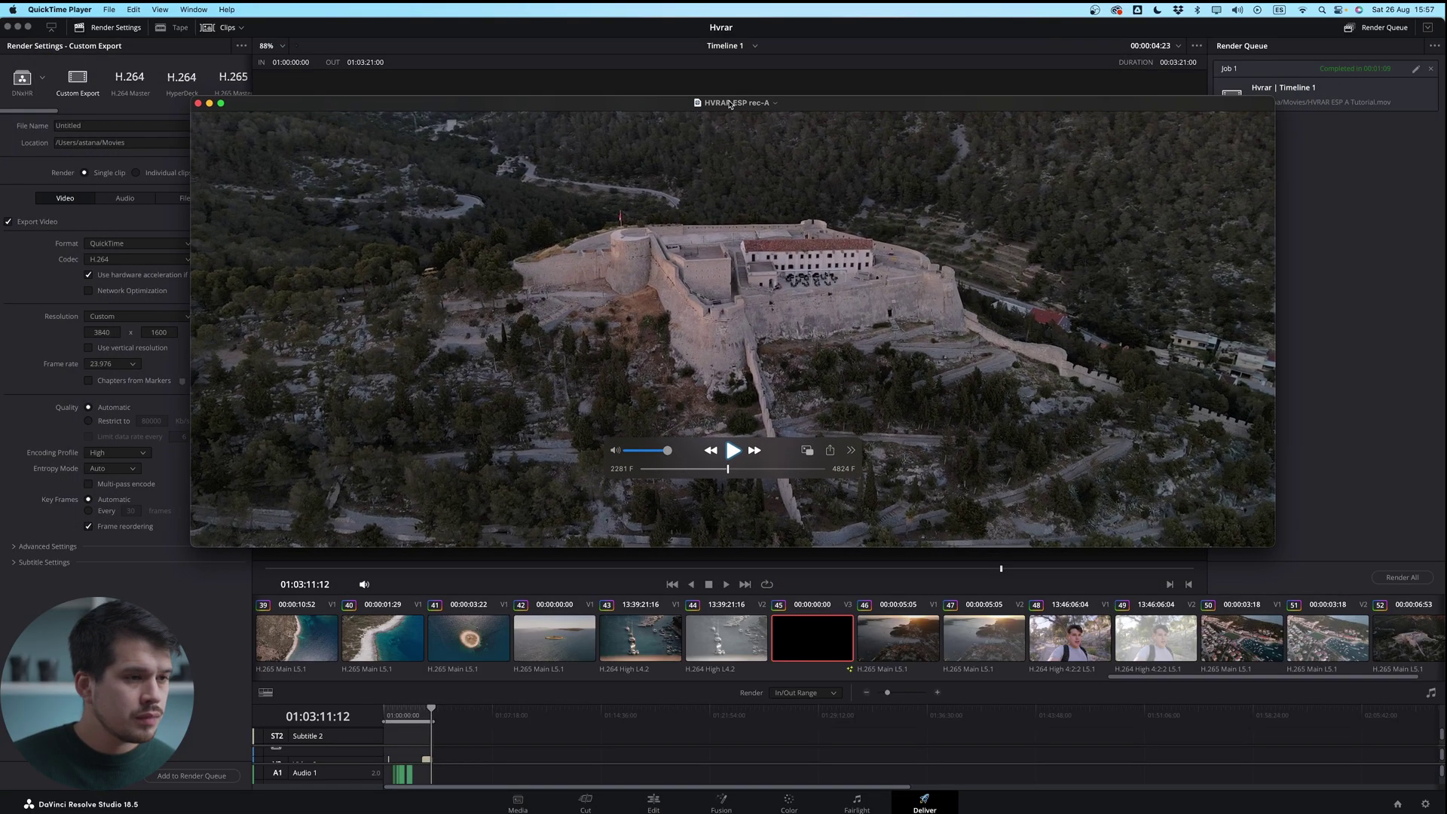
# Place the QuickTime HVRAR ESP rec-A export over the YouTube 'HVRAR ESP rec 2 4' video in Safari
pyautogui.press('super+Tab')
pyautogui.press('super+Tab')
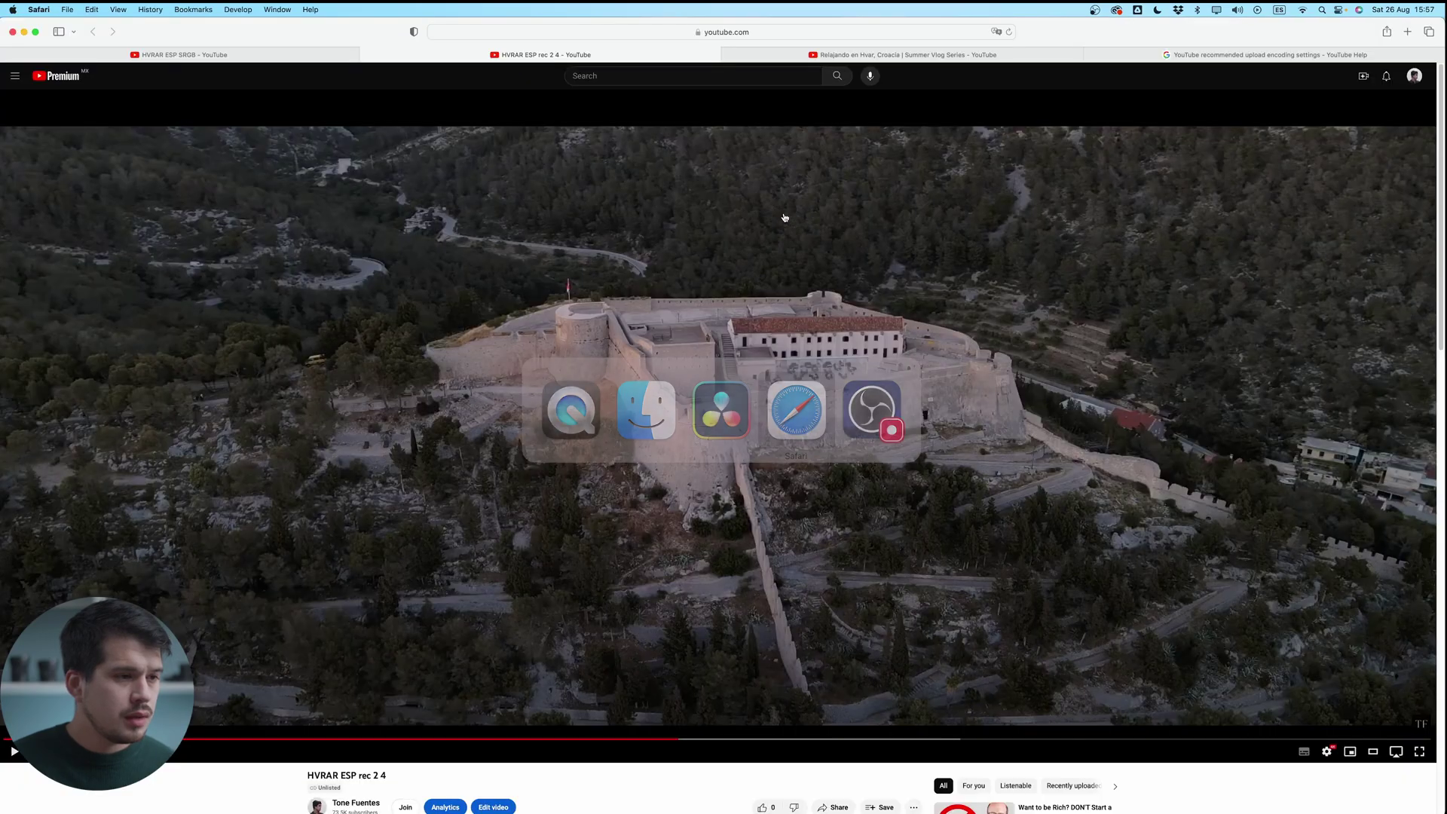
pyautogui.press('super+Tab')
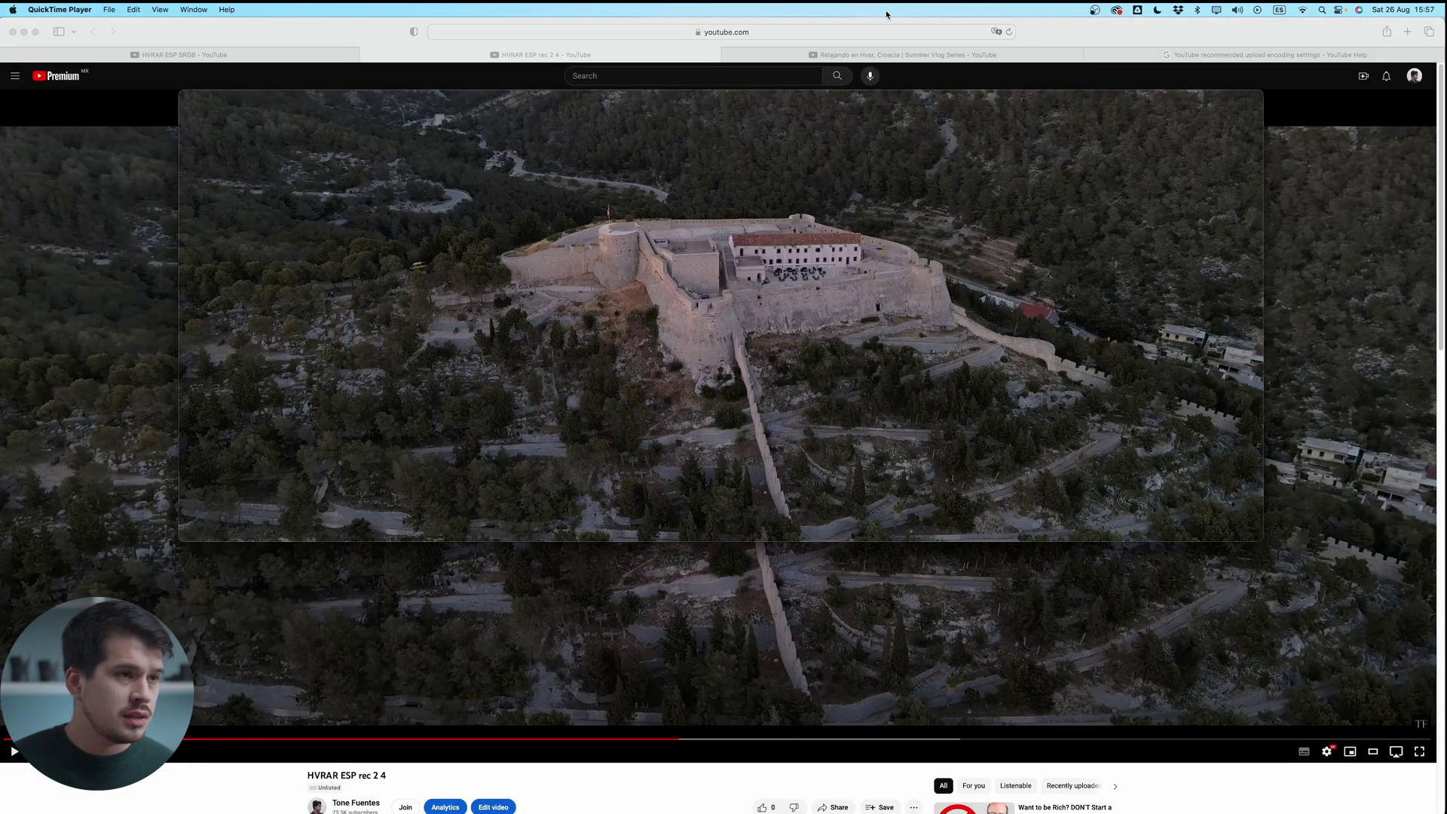
pyautogui.moveTo(891, 98); pyautogui.dragTo(875, 245)
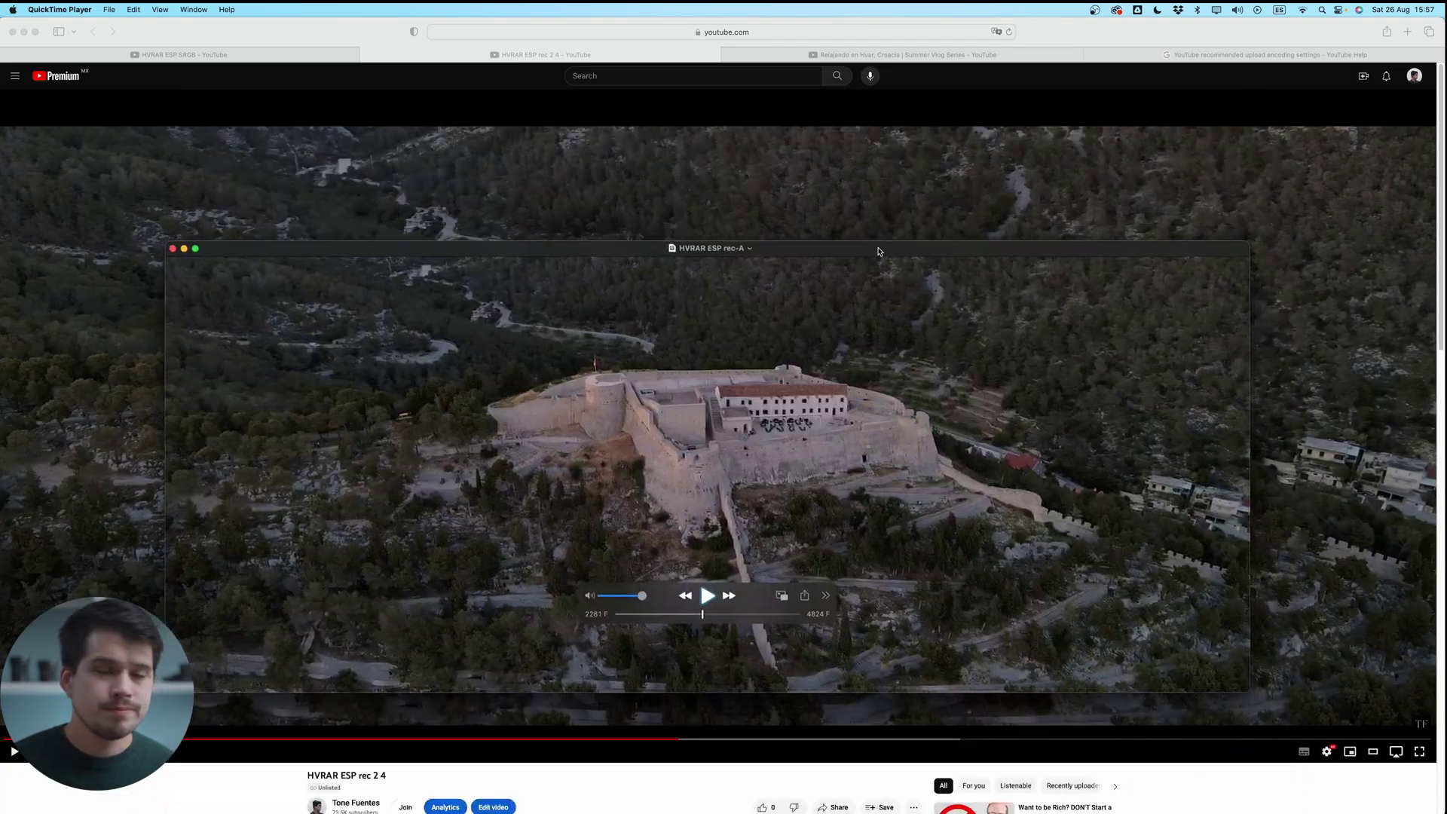